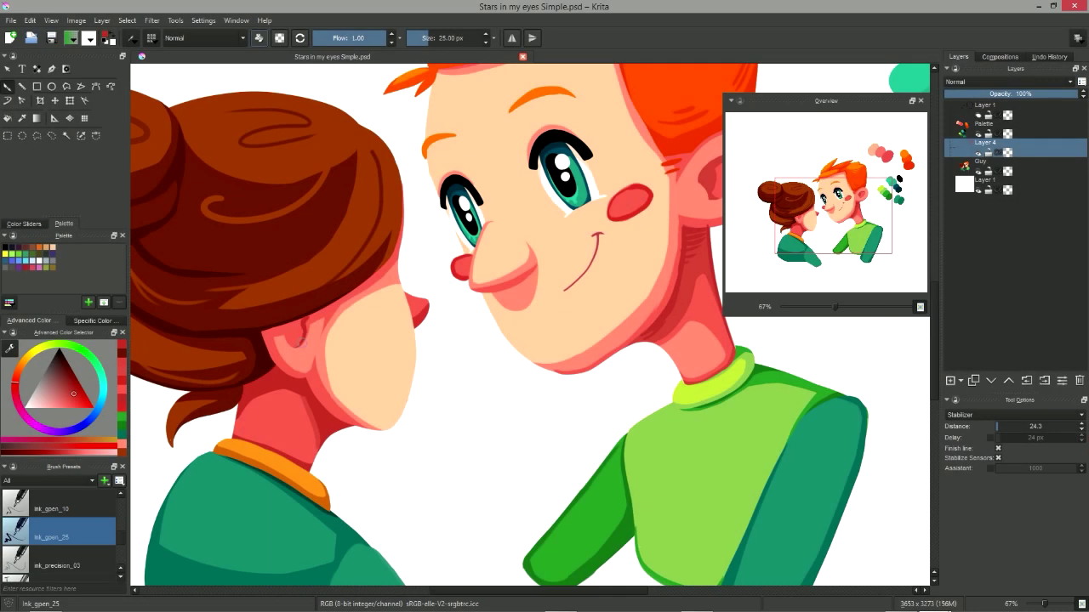
Sample the orange from the boy's hair and paint a stroke along the lower edge of his fringe.
{"action": "left_click_drag", "start_coordinate": [706, 188], "coordinate": [543, 266]}
{"action": "left_click", "coordinate": [527, 303], "text": "ctrl"}
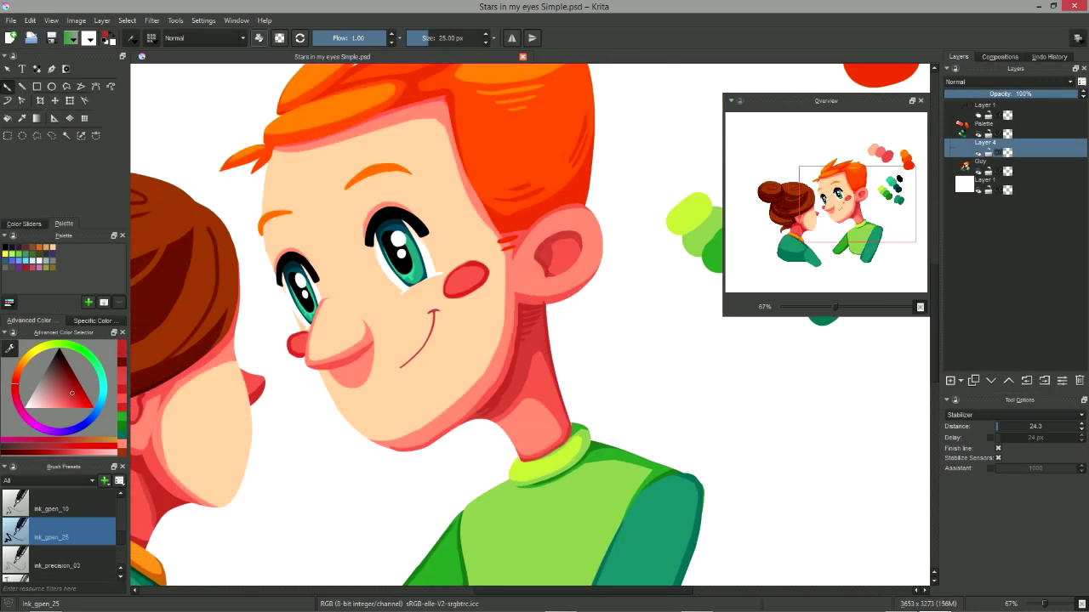
{"action": "mouse_move", "coordinate": [610, 327]}
{"action": "left_mouse_down"}
{"action": "mouse_move", "coordinate": [627, 401]}
{"action": "mouse_move", "coordinate": [777, 392]}
{"action": "left_mouse_up"}
{"action": "left_click", "coordinate": [510, 191], "text": "ctrl"}
{"action": "left_click_drag", "start_coordinate": [433, 209], "coordinate": [509, 196]}
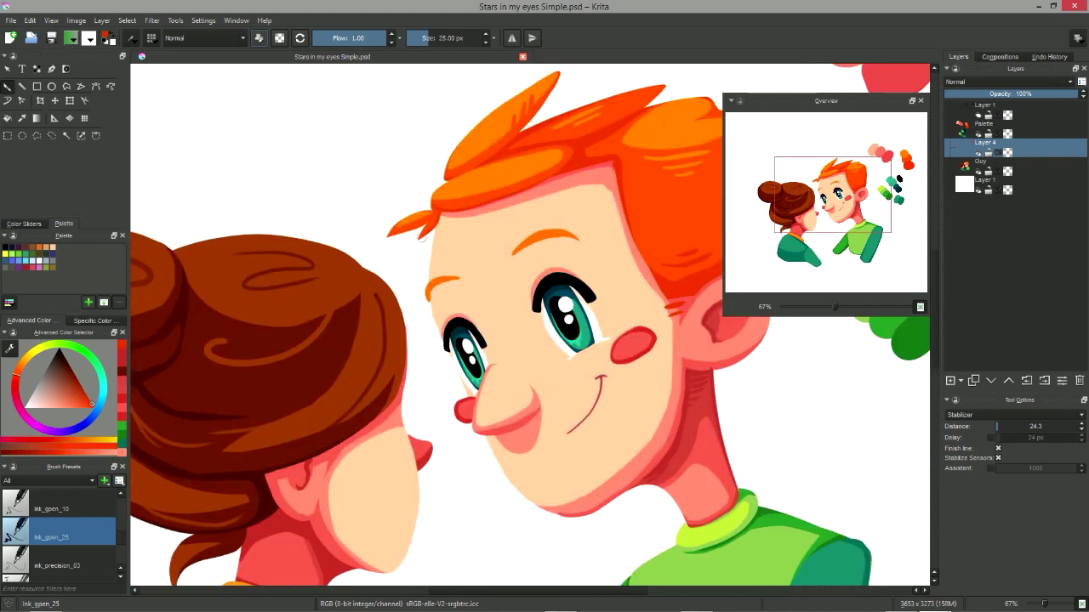
Sample browns from the girl's hair and paint over the curl and loop highlights on the crown of her head.
{"action": "left_click_drag", "start_coordinate": [221, 458], "coordinate": [340, 323]}
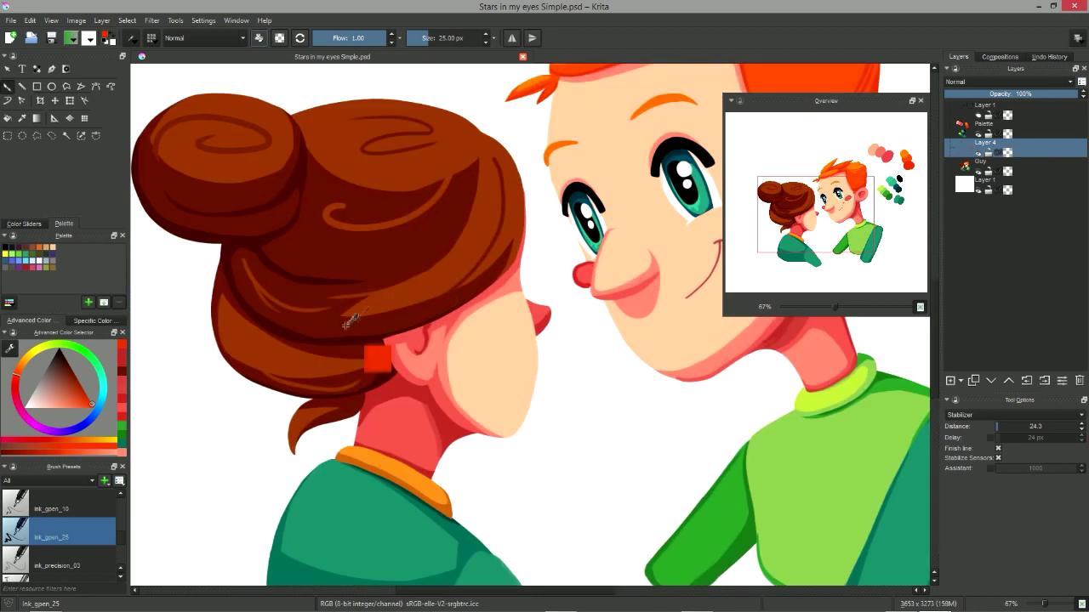
{"action": "left_click", "coordinate": [369, 249], "text": "ctrl"}
{"action": "left_click_drag", "start_coordinate": [345, 199], "coordinate": [331, 208]}
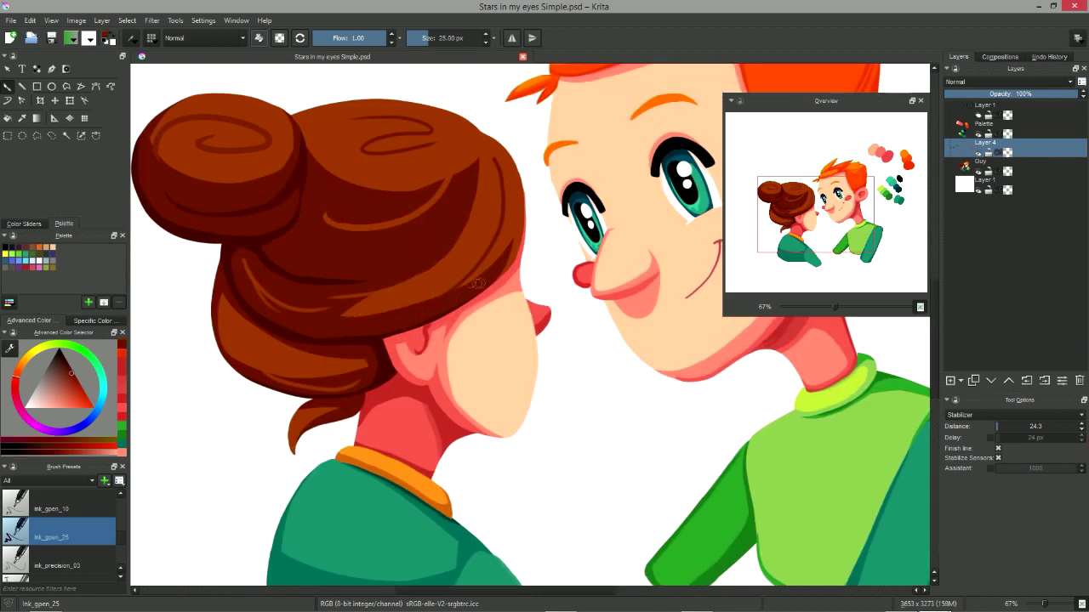
{"action": "left_click", "coordinate": [481, 277], "text": "ctrl"}
{"action": "left_click_drag", "start_coordinate": [383, 153], "coordinate": [414, 153]}
{"action": "left_click_drag", "start_coordinate": [378, 155], "coordinate": [421, 123]}
Sample the dark brown and paint shading strokes over the lower section of the girl's hair behind the ear.
{"action": "left_click", "coordinate": [339, 195], "text": "ctrl"}
{"action": "left_click_drag", "start_coordinate": [383, 413], "coordinate": [408, 296]}
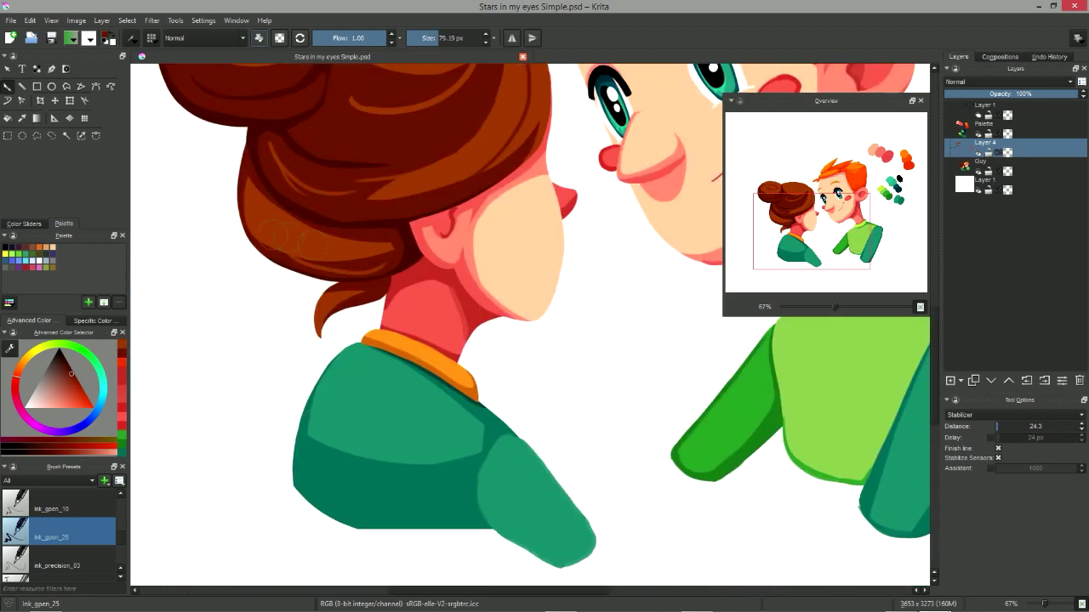
{"action": "left_click_drag", "start_coordinate": [353, 248], "coordinate": [262, 237]}
{"action": "left_click_drag", "start_coordinate": [351, 220], "coordinate": [246, 224]}
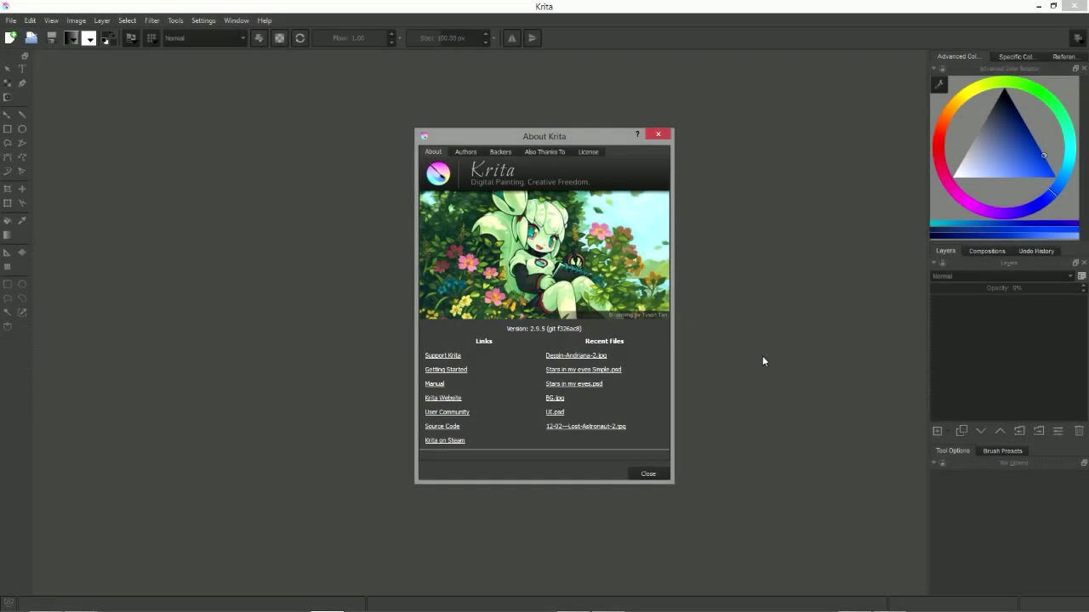
Close the About window and create a new custom document of 1920 by 1080 pixels.
{"action": "left_click", "coordinate": [658, 137]}
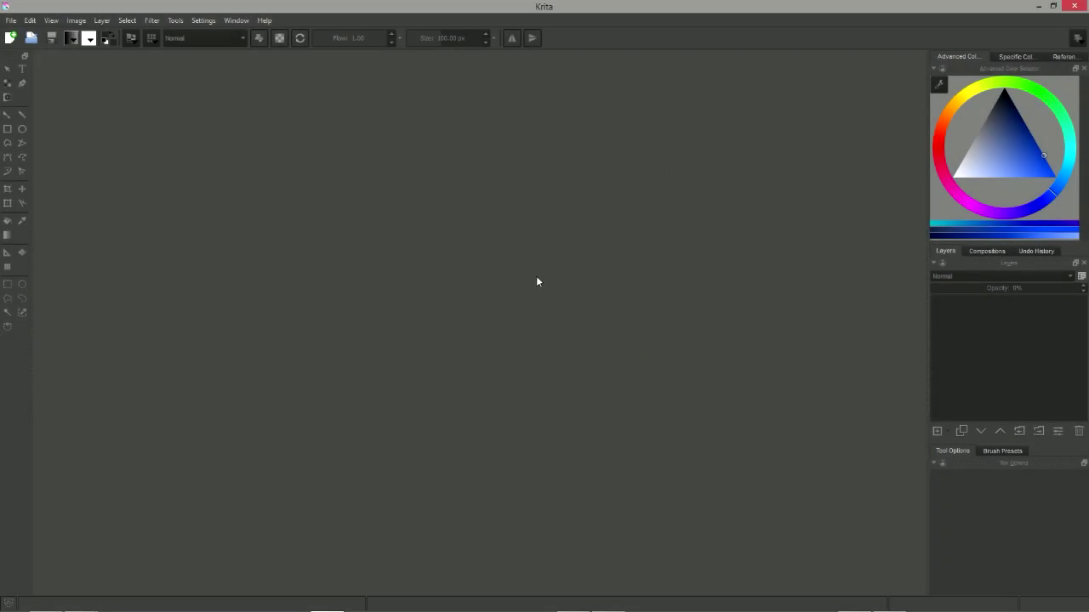
{"action": "key", "text": "ctrl+n"}
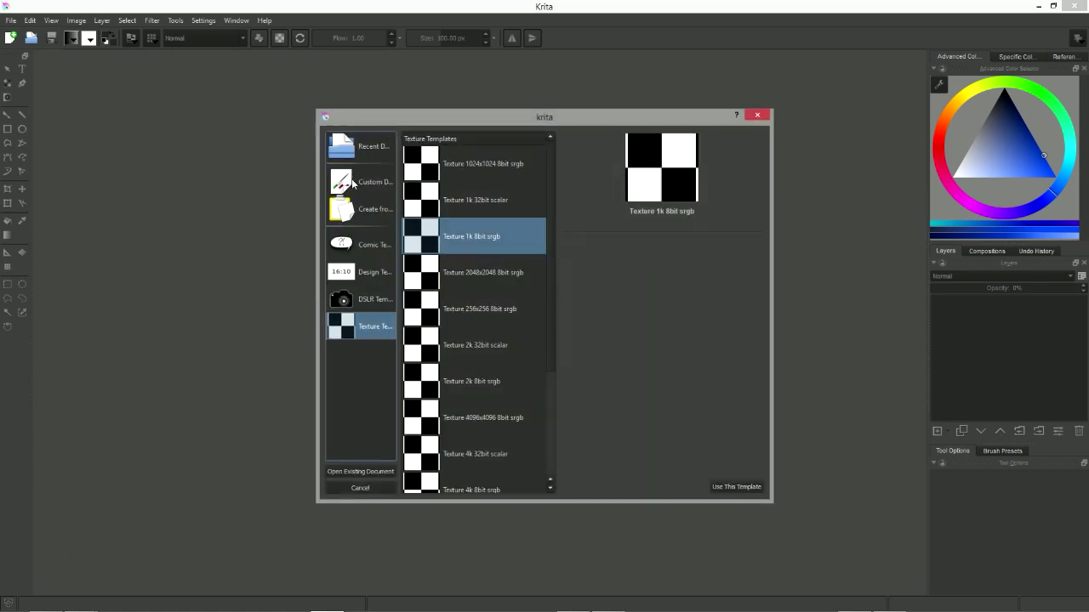
{"action": "left_click_drag", "start_coordinate": [318, 181], "coordinate": [243, 181]}
{"action": "left_click", "coordinate": [309, 182]}
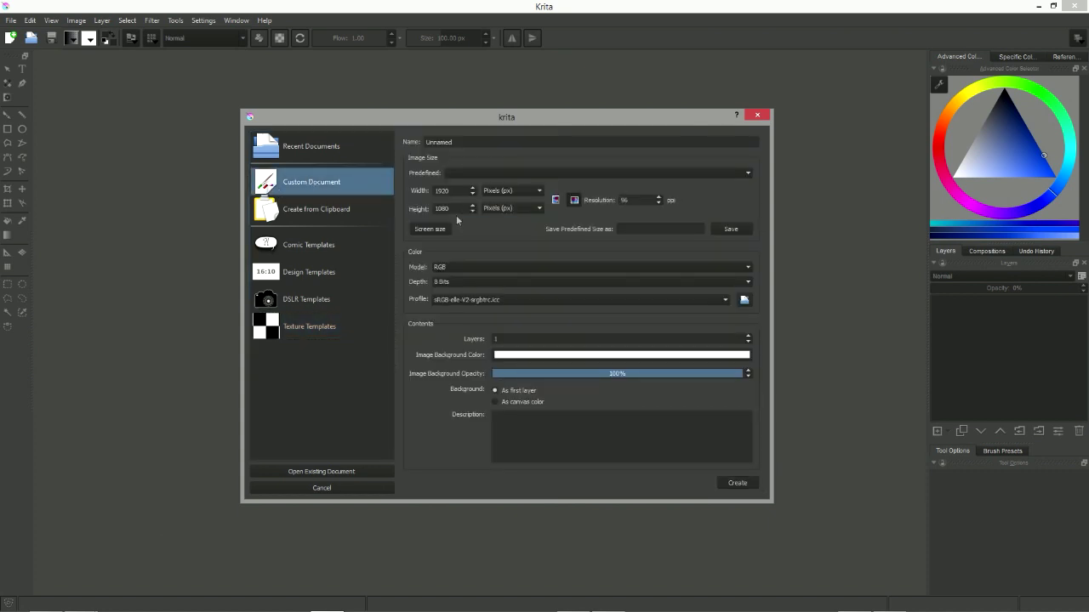
{"action": "double_click", "coordinate": [454, 190]}
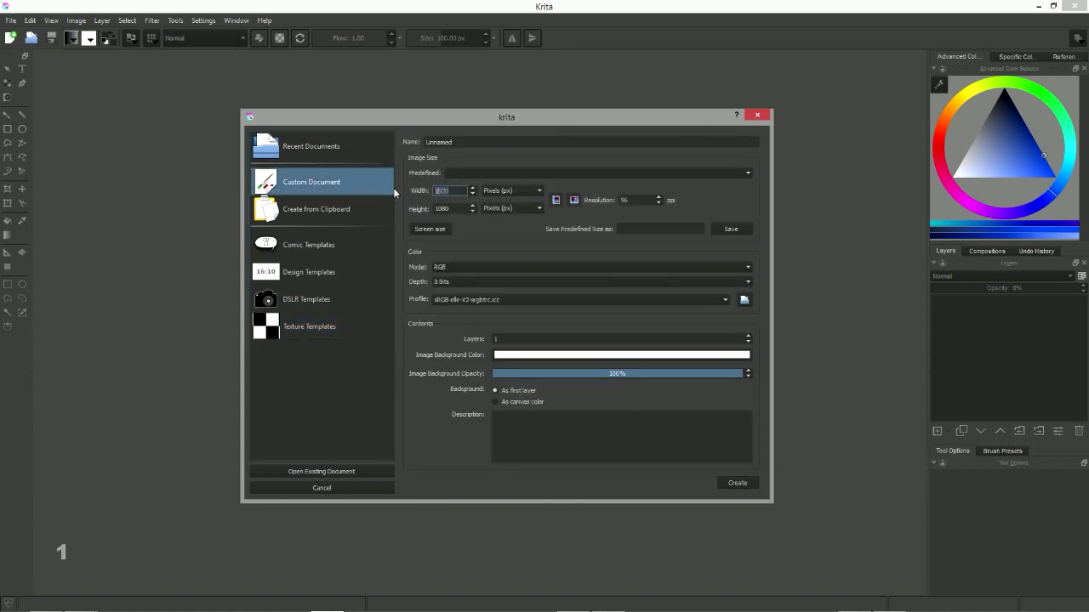
{"action": "key", "text": "Tab"}
{"action": "type", "text": "1080"}
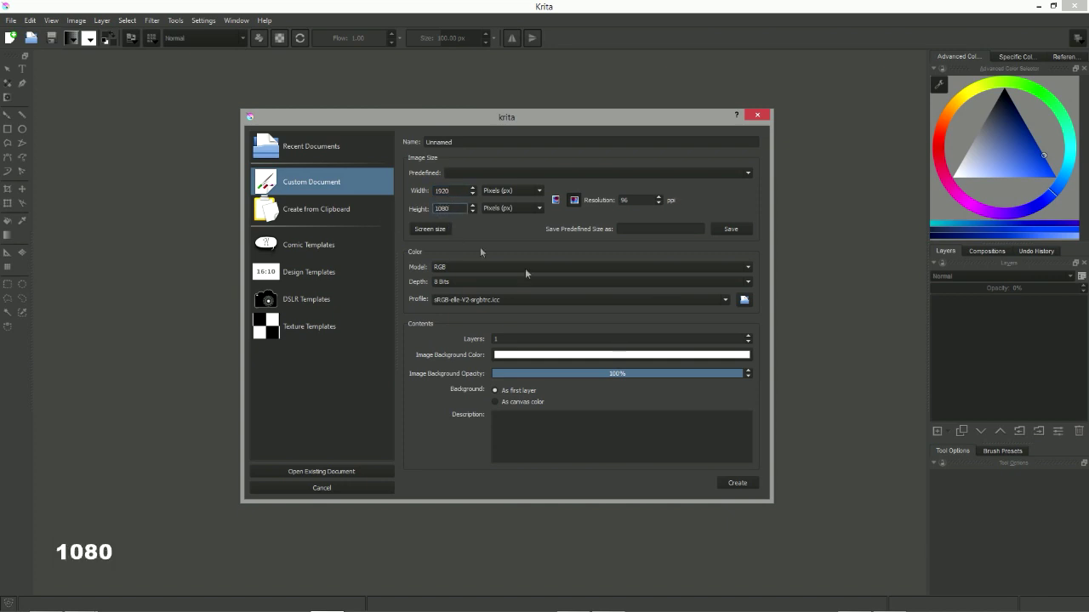
{"action": "left_click", "coordinate": [749, 482]}
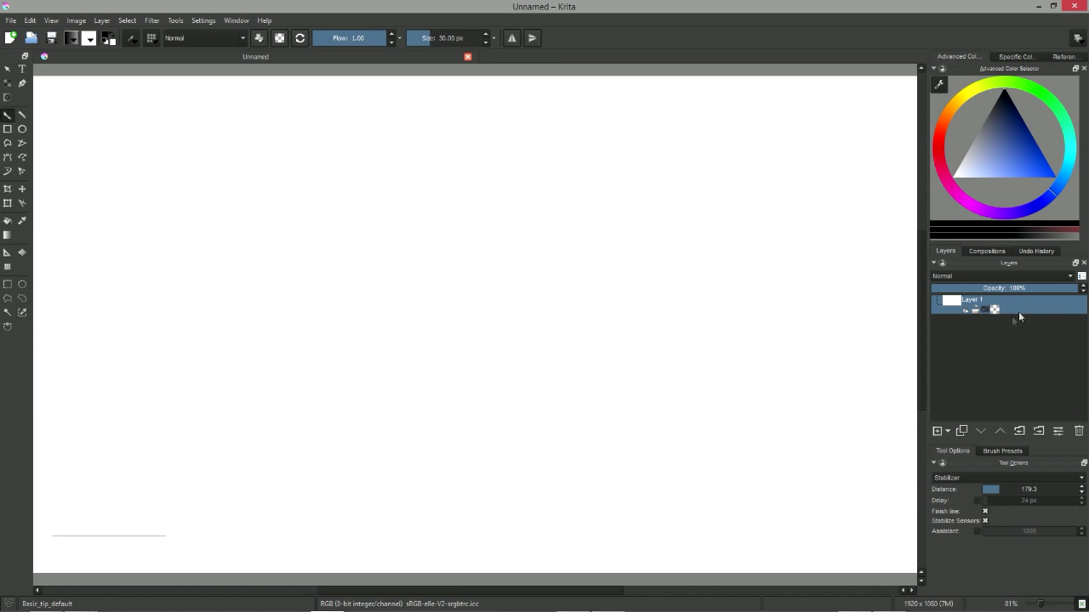
Add a new paint layer above Layer 1.
{"action": "key", "text": "Insert"}
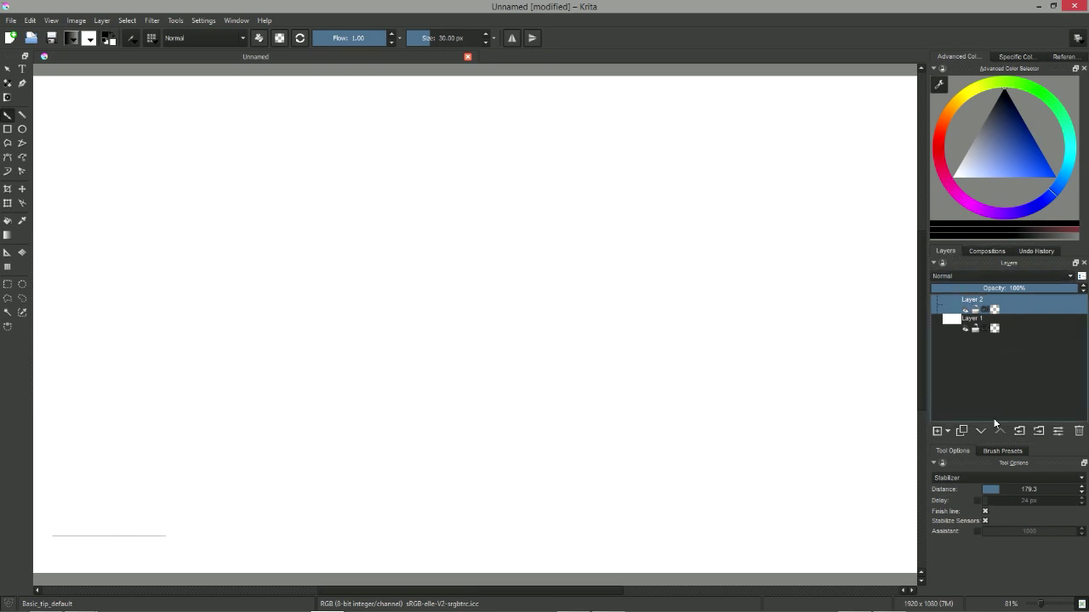
Try moving the new layer down and back up in the stack, and look through the other layer types available.
{"action": "left_click", "coordinate": [948, 432]}
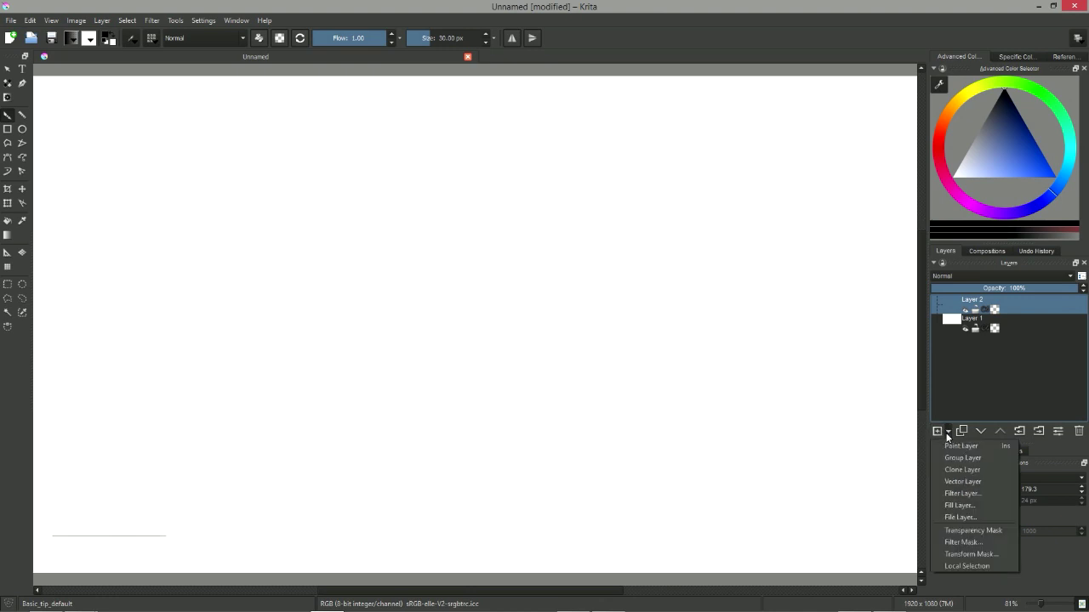
{"action": "left_click", "coordinate": [979, 431]}
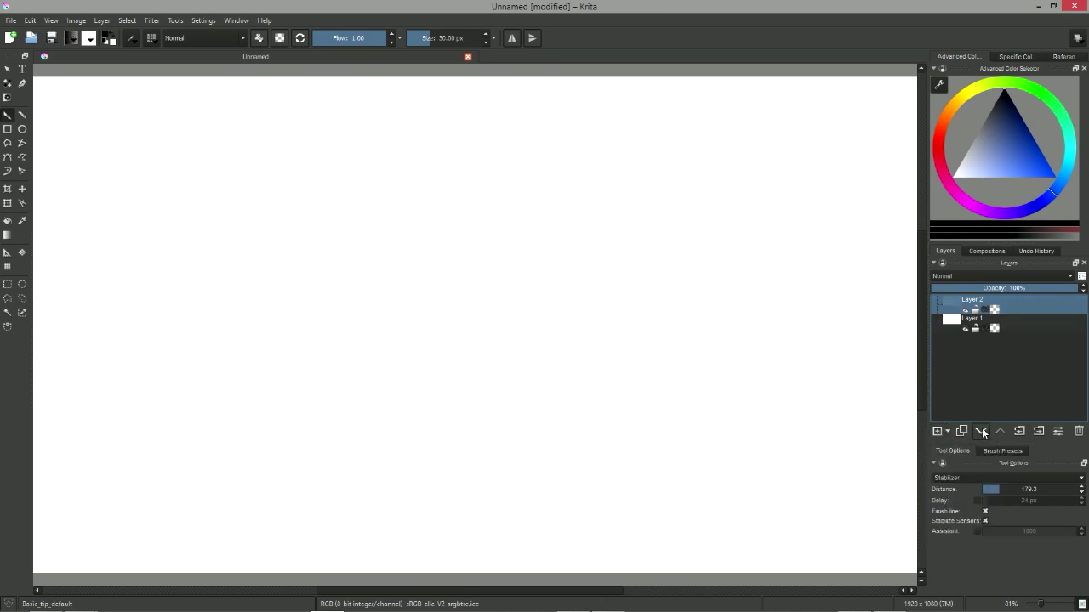
{"action": "left_click", "coordinate": [980, 431]}
{"action": "left_click", "coordinate": [997, 431]}
{"action": "left_click", "coordinate": [949, 431]}
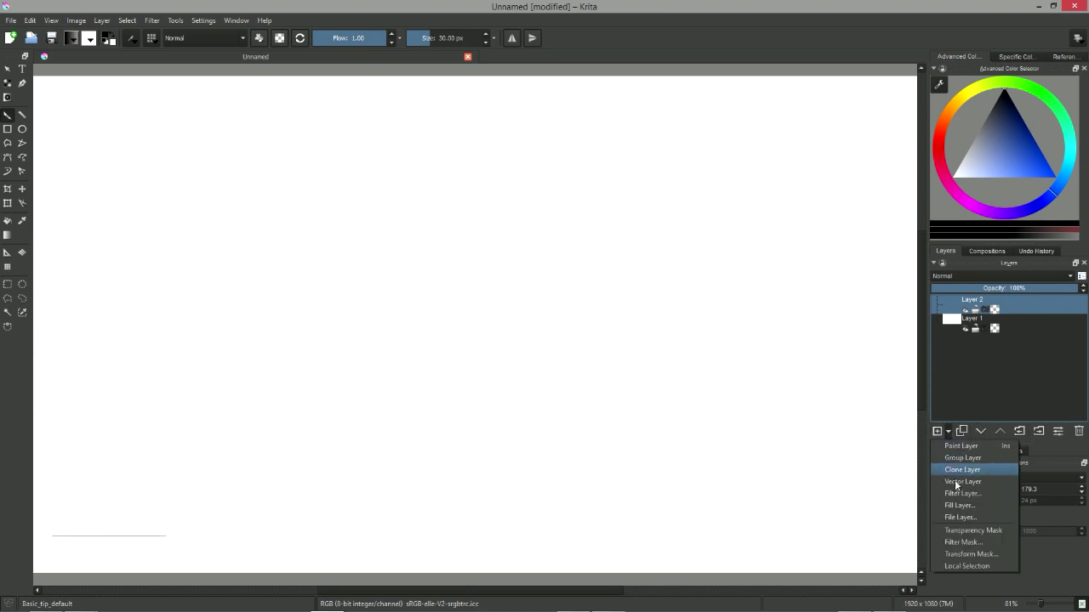
{"action": "left_click", "coordinate": [913, 355]}
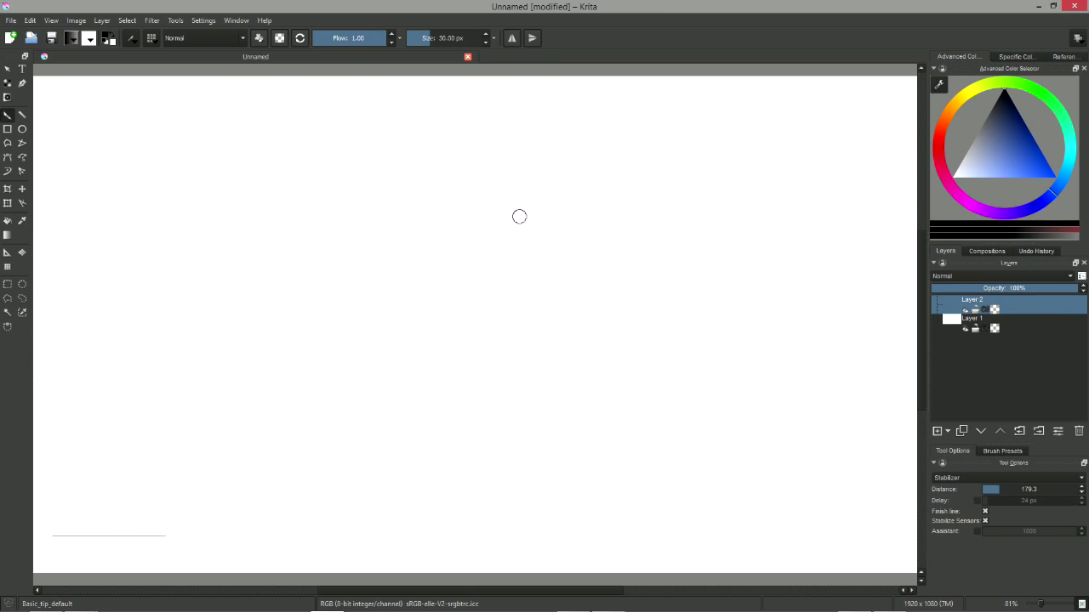
Show the brush presets and select the Basic_tip_default brush from the pop-up palette.
{"action": "left_click", "coordinate": [1011, 452]}
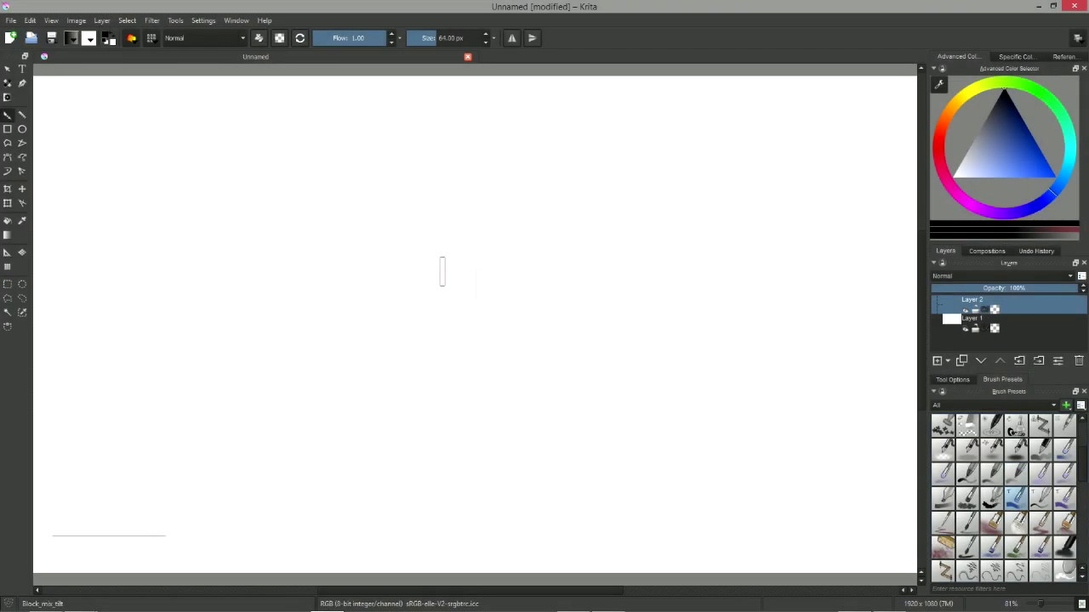
{"action": "right_click", "coordinate": [409, 259]}
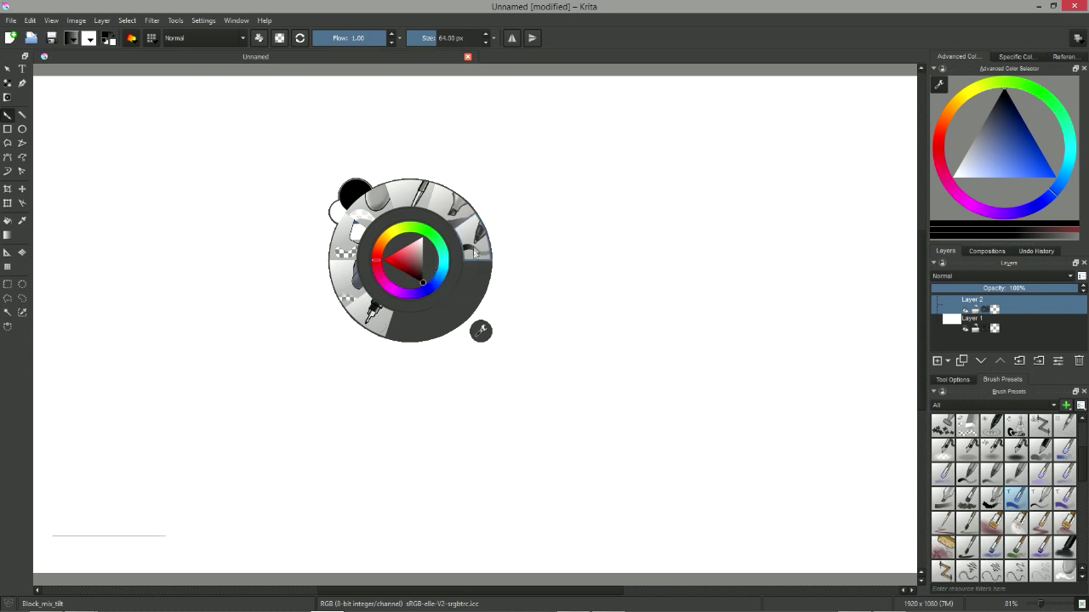
{"action": "left_click", "coordinate": [474, 247]}
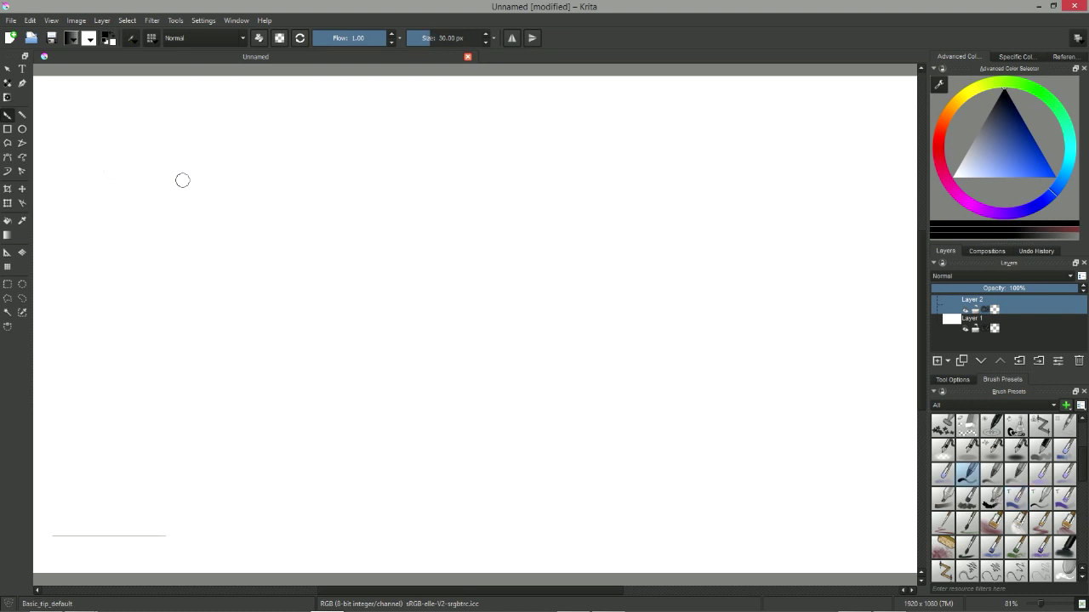
{"action": "left_click", "coordinate": [24, 143]}
{"action": "right_click", "coordinate": [340, 207]}
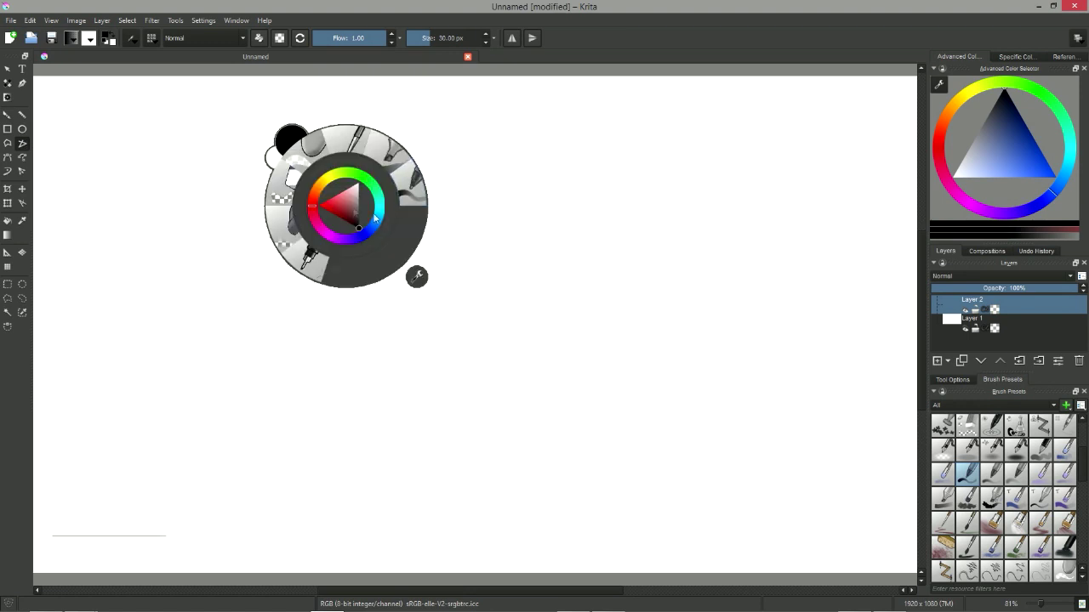
{"action": "left_click", "coordinate": [408, 195]}
{"action": "left_click", "coordinate": [413, 294]}
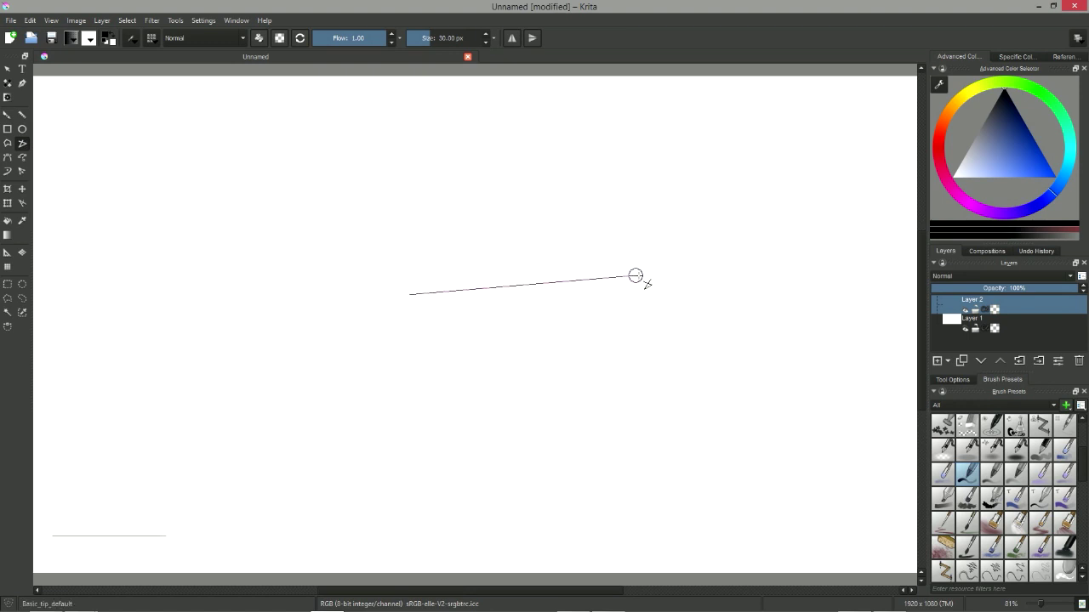
{"action": "key", "text": "Escape"}
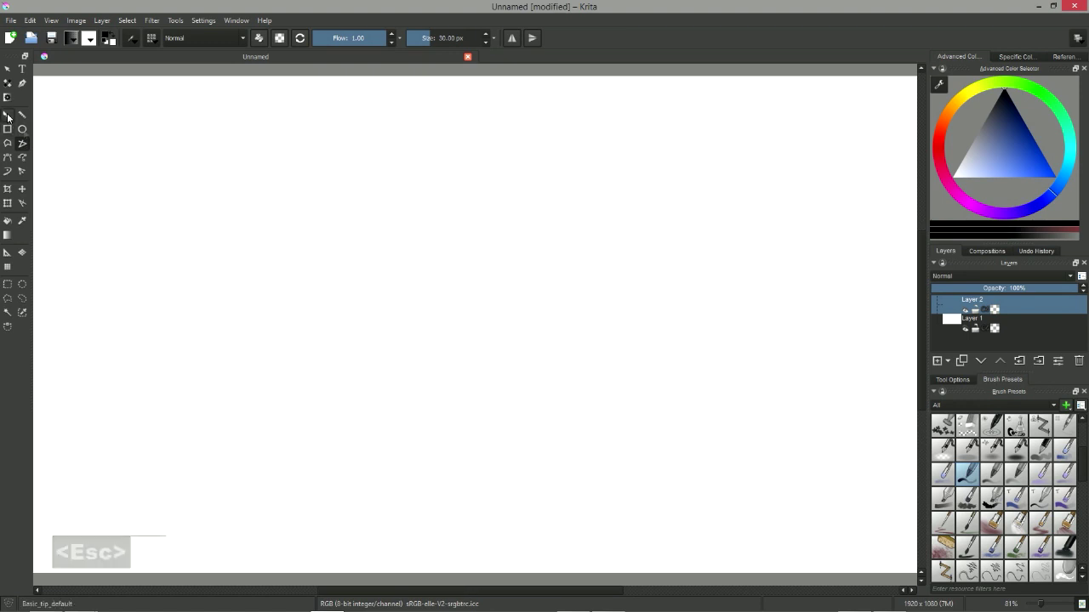
Paint black freehand test strokes on Layer 2 with the brush tool, ending with a large open curl.
{"action": "key", "text": "b"}
{"action": "mouse_move", "coordinate": [552, 196]}
{"action": "left_mouse_down"}
{"action": "mouse_move", "coordinate": [523, 203]}
{"action": "mouse_move", "coordinate": [627, 314]}
{"action": "mouse_move", "coordinate": [709, 304]}
{"action": "left_mouse_up"}
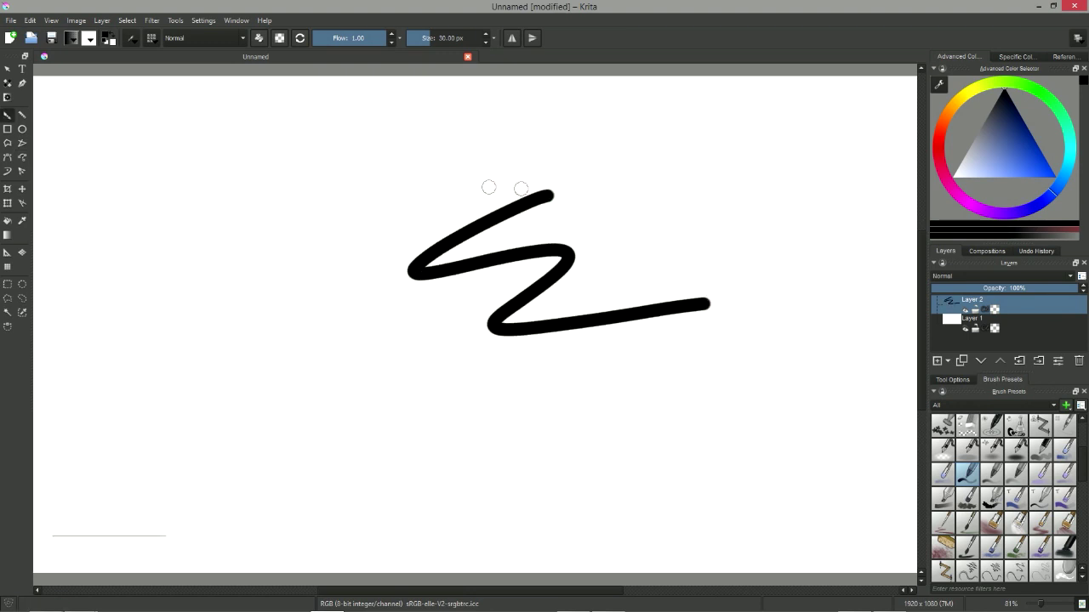
{"action": "left_click_drag", "start_coordinate": [327, 249], "coordinate": [320, 223]}
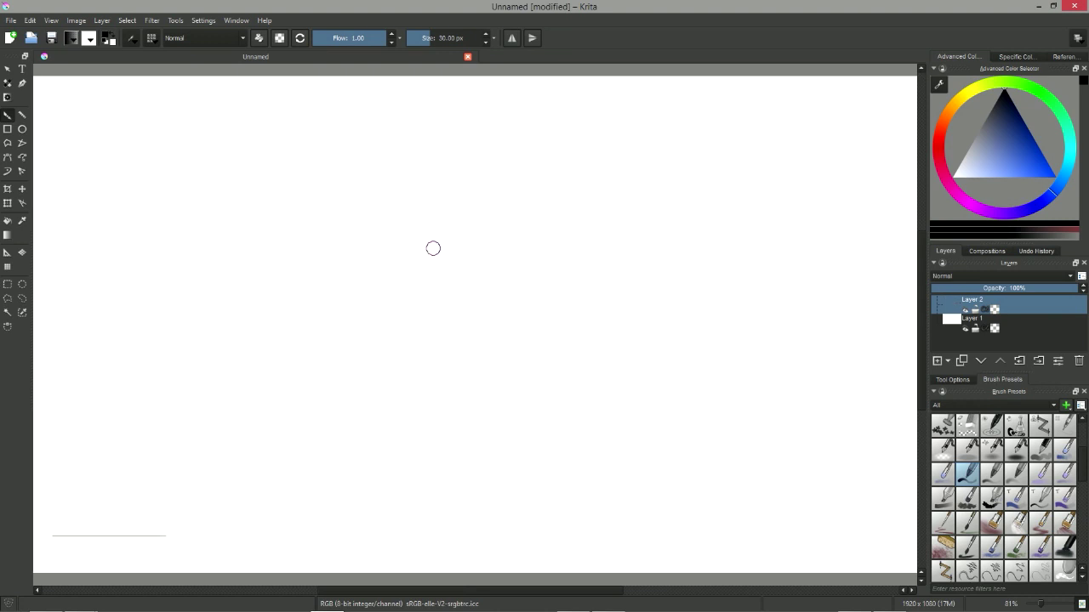
{"action": "mouse_move", "coordinate": [433, 247]}
{"action": "left_mouse_down"}
{"action": "mouse_move", "coordinate": [637, 259]}
{"action": "mouse_move", "coordinate": [513, 182]}
{"action": "mouse_move", "coordinate": [536, 240]}
{"action": "left_mouse_up"}
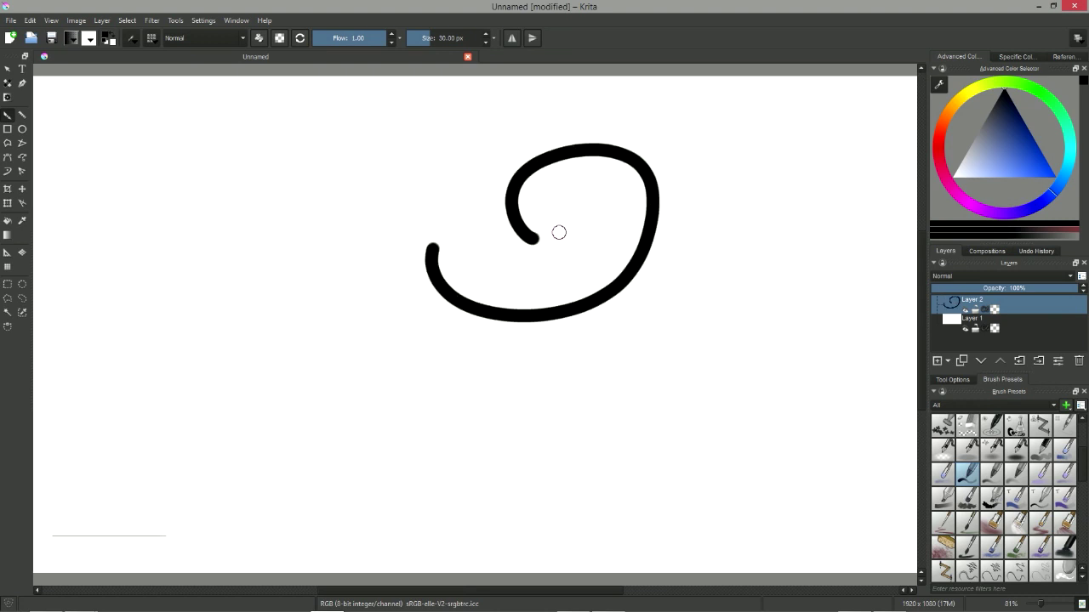
{"action": "key", "text": "m"}
{"action": "key", "text": "m"}
Try a wavy freehand stroke below the curl with the stabilizer distance set to 70.2, and undo it.
{"action": "left_click", "coordinate": [956, 379]}
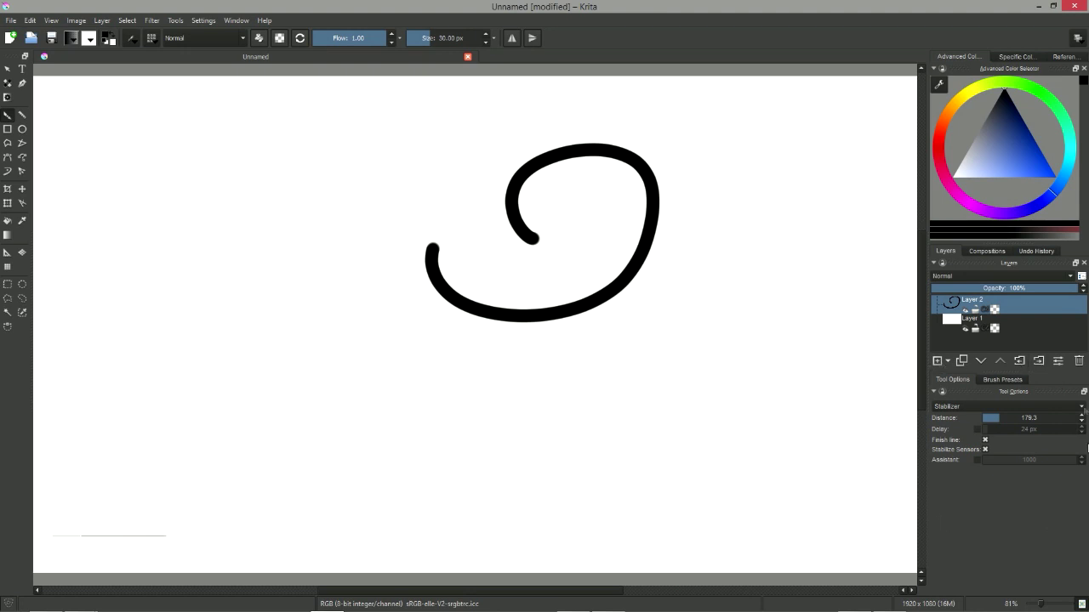
{"action": "left_click", "coordinate": [992, 418]}
{"action": "mouse_move", "coordinate": [623, 370]}
{"action": "left_mouse_down"}
{"action": "mouse_move", "coordinate": [318, 349]}
{"action": "mouse_move", "coordinate": [380, 318]}
{"action": "mouse_move", "coordinate": [488, 374]}
{"action": "mouse_move", "coordinate": [597, 351]}
{"action": "mouse_move", "coordinate": [809, 348]}
{"action": "left_mouse_up"}
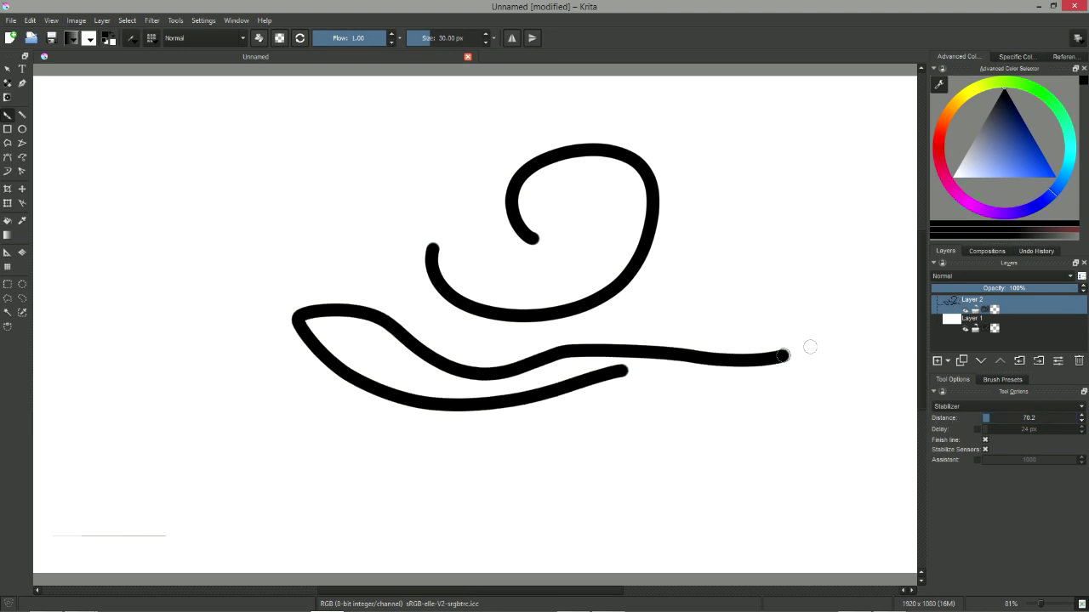
{"action": "key", "text": "ctrl+z"}
Try a long freehand stroke with the stabilizer distance set to 749.2, and undo it.
{"action": "left_click", "coordinate": [1052, 418]}
{"action": "mouse_move", "coordinate": [578, 348]}
{"action": "left_mouse_down"}
{"action": "mouse_move", "coordinate": [383, 364]}
{"action": "mouse_move", "coordinate": [93, 335]}
{"action": "mouse_move", "coordinate": [36, 393]}
{"action": "mouse_move", "coordinate": [352, 474]}
{"action": "left_mouse_up"}
{"action": "key", "text": "ctrl+z"}
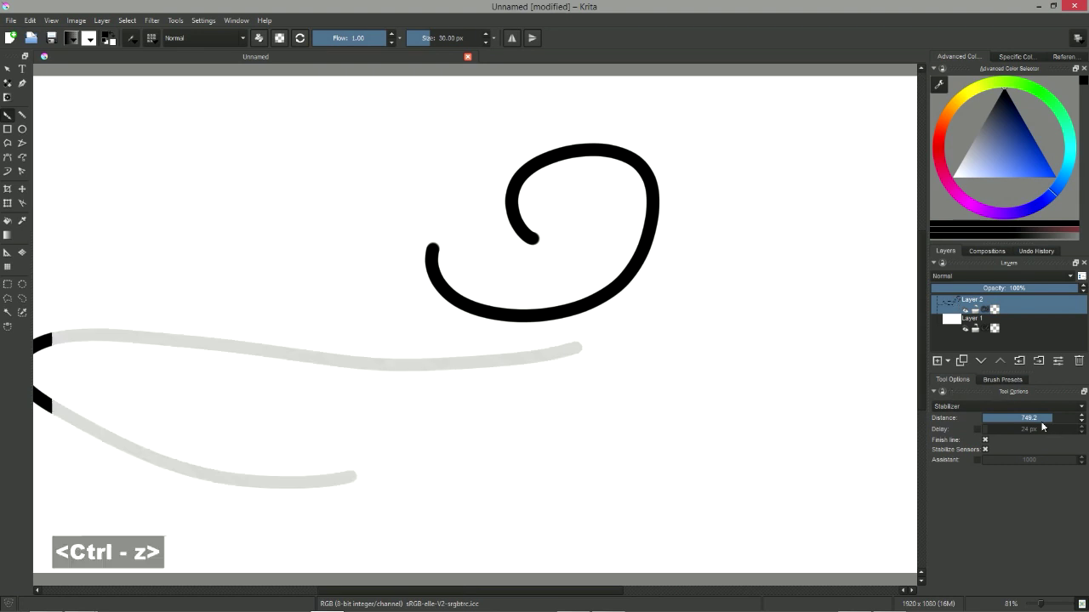
Lower the stabilizer distance to 33.5.
{"action": "left_click_drag", "start_coordinate": [1020, 421], "coordinate": [984, 419]}
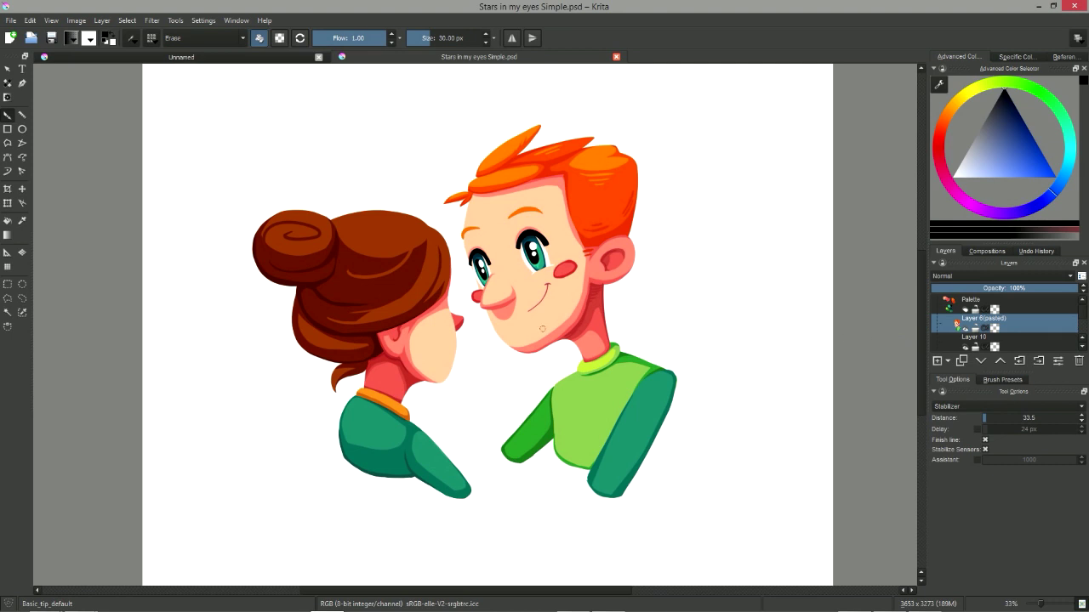
Try erasing across the boy's face and painting beside his head by toggling the brush's erase mode, and undo the strokes.
{"action": "key", "text": "e"}
{"action": "left_click", "coordinate": [212, 37]}
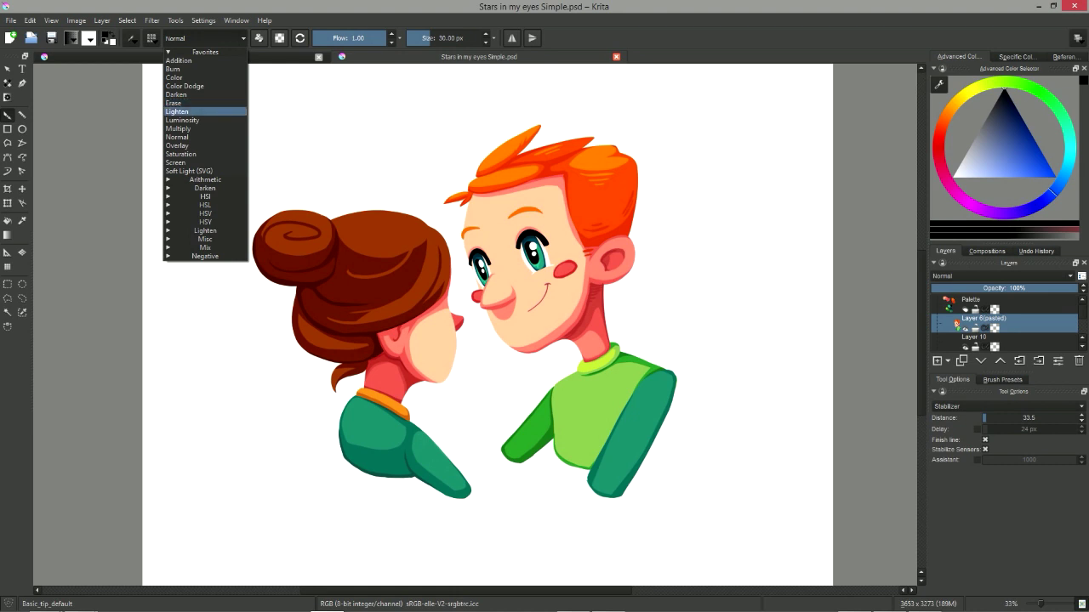
{"action": "key", "text": "e"}
{"action": "left_click_drag", "start_coordinate": [475, 287], "coordinate": [633, 228]}
{"action": "left_click_drag", "start_coordinate": [478, 308], "coordinate": [634, 258]}
{"action": "key", "text": "e"}
{"action": "mouse_move", "coordinate": [668, 161]}
{"action": "left_mouse_down"}
{"action": "mouse_move", "coordinate": [481, 227]}
{"action": "mouse_move", "coordinate": [669, 211]}
{"action": "mouse_move", "coordinate": [568, 246]}
{"action": "mouse_move", "coordinate": [698, 222]}
{"action": "left_mouse_up"}
{"action": "key", "text": "ctrl+z"}
{"action": "key", "text": "ctrl+z"}
{"action": "key", "text": "ctrl+z"}
Try one more erasing stroke from the boy's hair down across his face, and undo it.
{"action": "key", "text": "e"}
{"action": "left_click_drag", "start_coordinate": [621, 188], "coordinate": [555, 261]}
{"action": "key", "text": "ctrl+z"}
Try the Airbrush_pressure preset over the boy's head in both erase and normal modes, and undo the strokes.
{"action": "left_click", "coordinate": [1002, 381]}
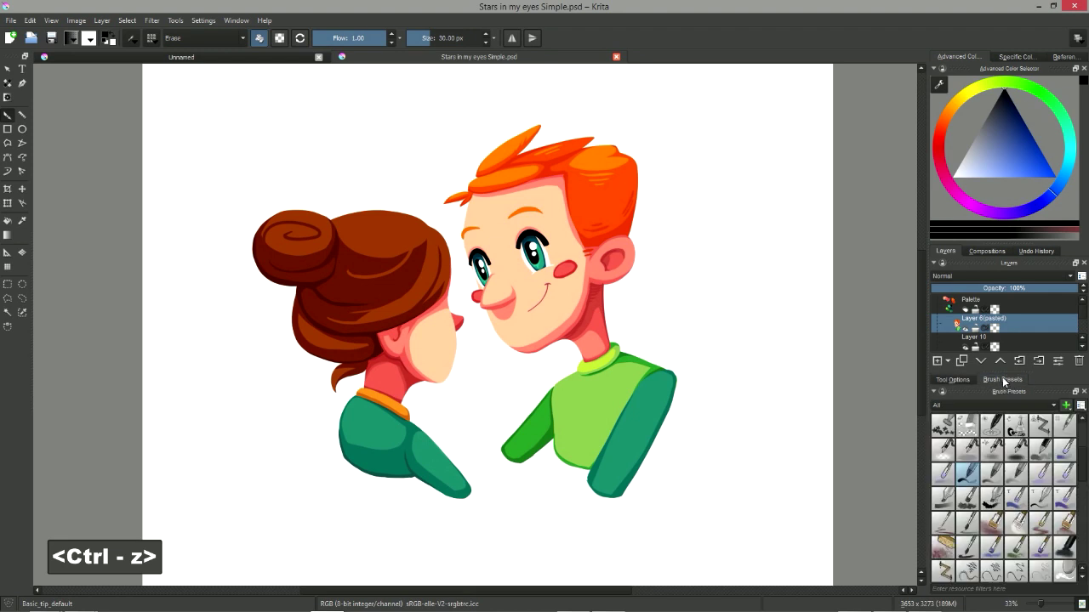
{"action": "left_click", "coordinate": [1016, 448]}
{"action": "key", "text": "e"}
{"action": "mouse_move", "coordinate": [595, 192]}
{"action": "left_mouse_down"}
{"action": "mouse_move", "coordinate": [695, 196]}
{"action": "mouse_move", "coordinate": [587, 335]}
{"action": "left_mouse_up"}
{"action": "key", "text": "ctrl+z"}
{"action": "key", "text": "e"}
{"action": "mouse_move", "coordinate": [620, 226]}
{"action": "left_mouse_down"}
{"action": "mouse_move", "coordinate": [518, 239]}
{"action": "mouse_move", "coordinate": [692, 297]}
{"action": "left_mouse_up"}
{"action": "key", "text": "ctrl+z"}
{"action": "key", "text": "ctrl+z"}
Try erasing across the boy's eyes with an eraser preset, switch back to Basic_tip_default, and undo the stroke.
{"action": "right_click", "coordinate": [610, 260]}
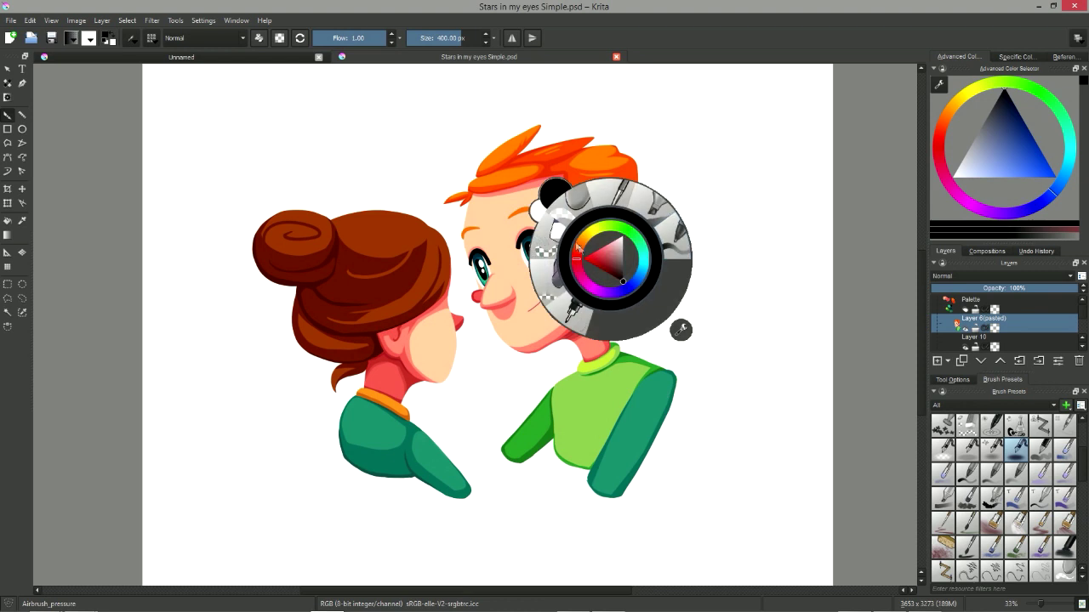
{"action": "left_click", "coordinate": [602, 192]}
{"action": "mouse_move", "coordinate": [464, 248]}
{"action": "left_mouse_down"}
{"action": "mouse_move", "coordinate": [634, 158]}
{"action": "mouse_move", "coordinate": [670, 219]}
{"action": "mouse_move", "coordinate": [639, 279]}
{"action": "left_mouse_up"}
{"action": "right_click", "coordinate": [596, 223]}
{"action": "left_click", "coordinate": [657, 199]}
{"action": "key", "text": "ctrl+z"}
Try a stroke across the boy's cheek and ear with another preset from the pop-up palette, and undo it.
{"action": "right_click", "coordinate": [599, 244]}
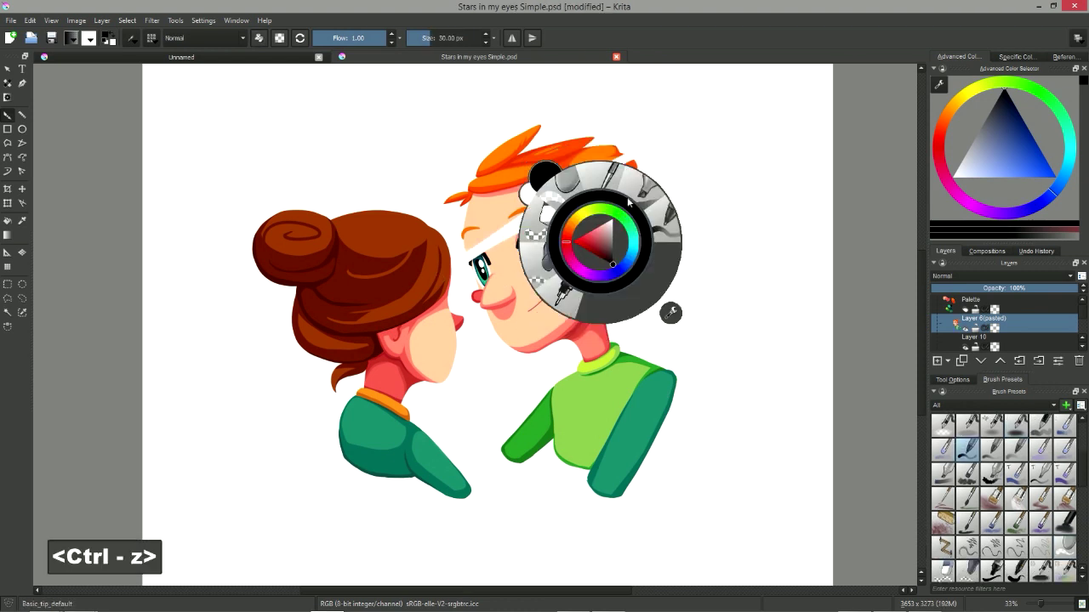
{"action": "left_click", "coordinate": [638, 204]}
{"action": "mouse_move", "coordinate": [544, 256]}
{"action": "left_mouse_down"}
{"action": "mouse_move", "coordinate": [661, 230]}
{"action": "mouse_move", "coordinate": [646, 281]}
{"action": "left_mouse_up"}
{"action": "key", "text": "ctrl+z"}
{"action": "right_click", "coordinate": [658, 275]}
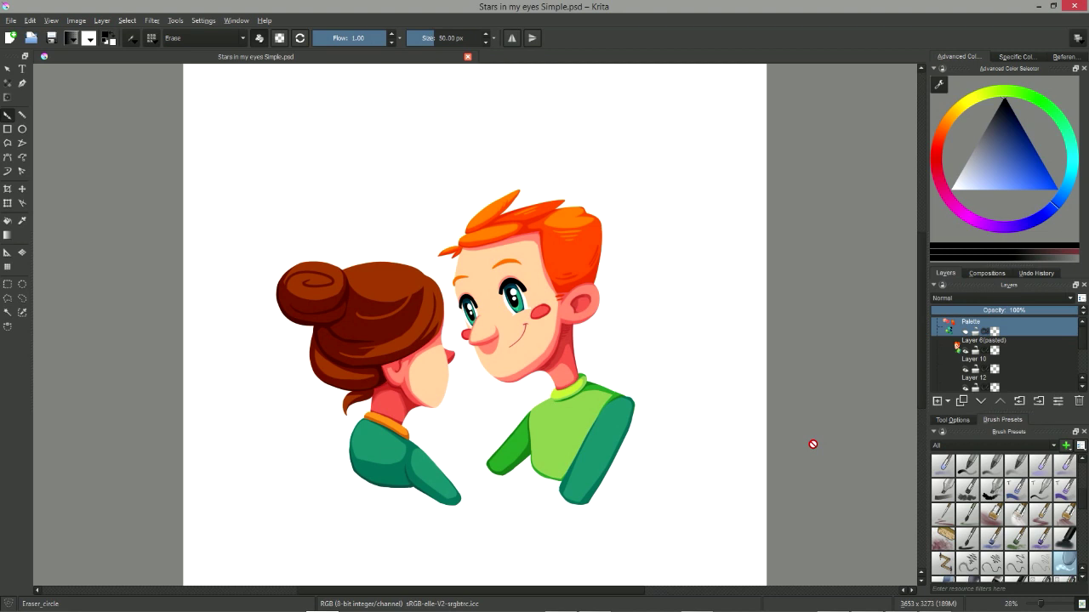
Take the freehand brush and make Layer 6(pasted) the active layer.
{"action": "key", "text": "b"}
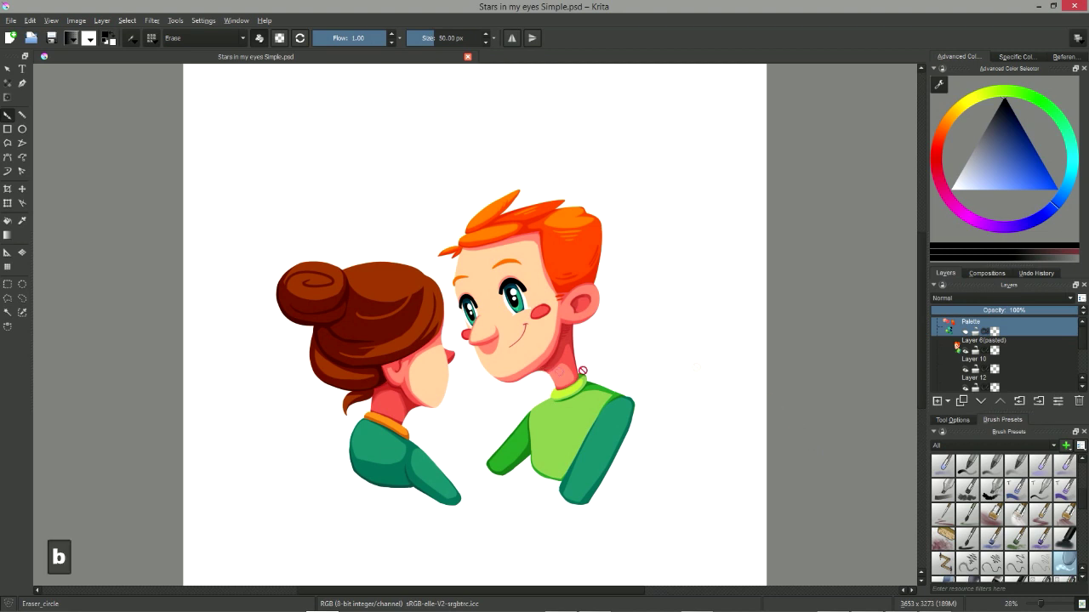
{"action": "left_click", "coordinate": [1013, 347]}
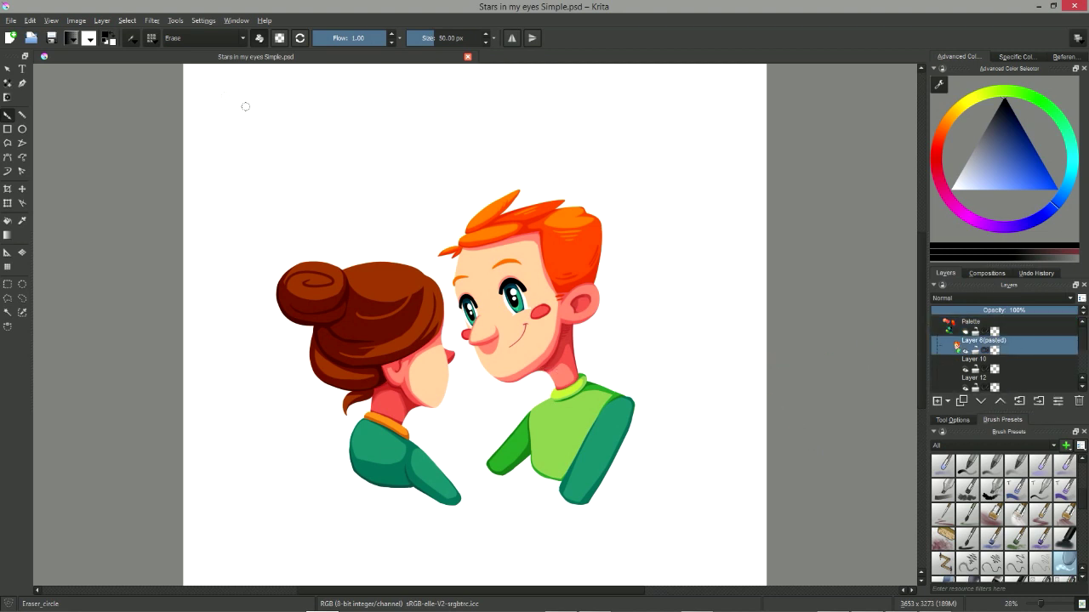
Examine the Eraser_circle preset's opacity, flow, size, spacing, mirror, softness, sharpness, rotation and scatter options in the brush editor.
{"action": "left_click", "coordinate": [136, 37]}
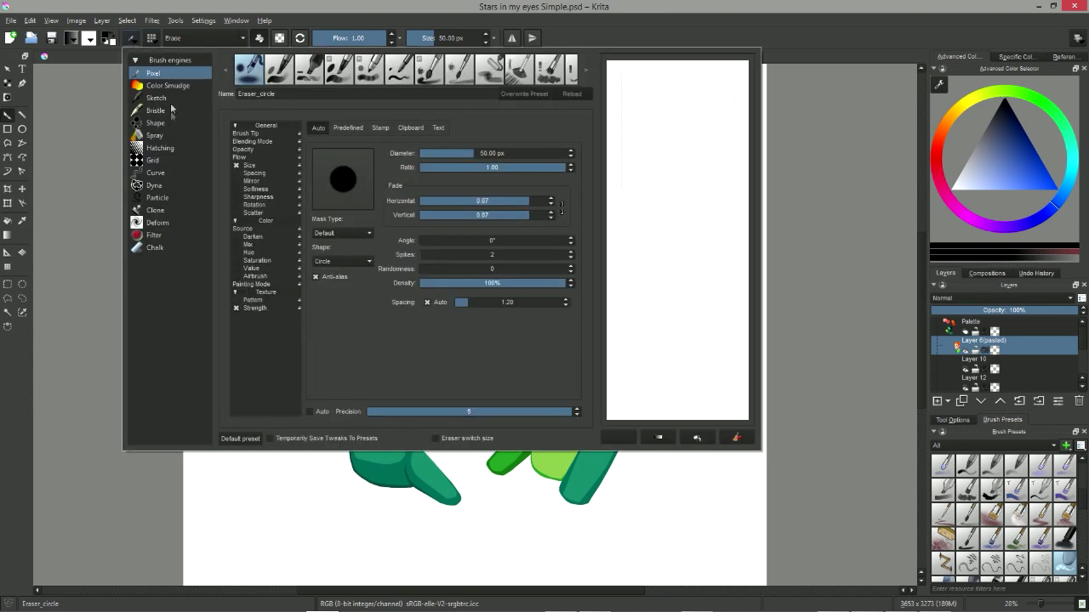
{"action": "left_click", "coordinate": [249, 148]}
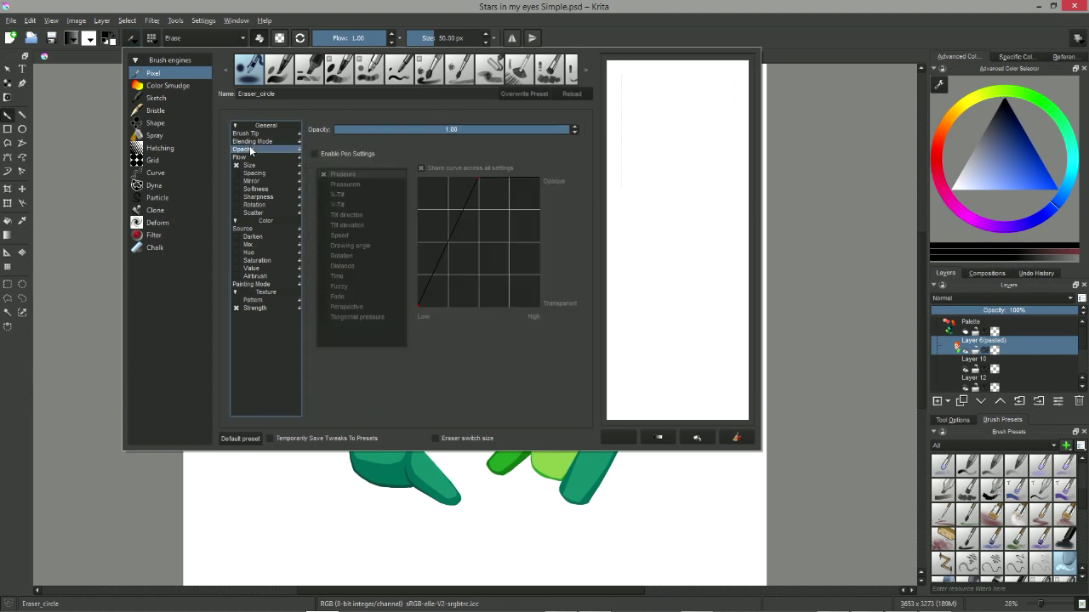
{"action": "left_click", "coordinate": [255, 157]}
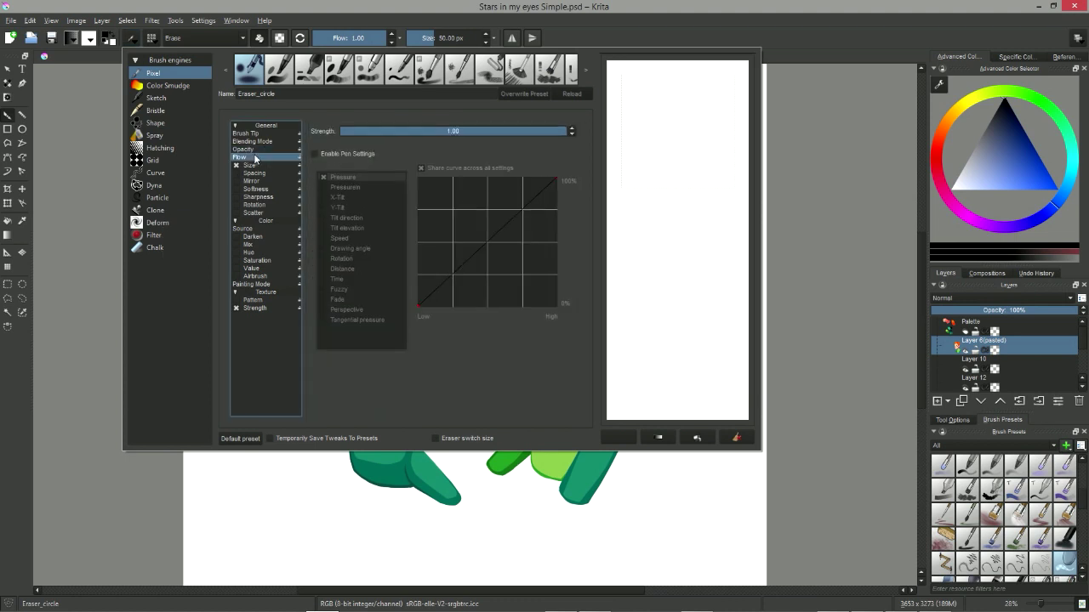
{"action": "left_click", "coordinate": [250, 165]}
{"action": "left_click", "coordinate": [252, 174]}
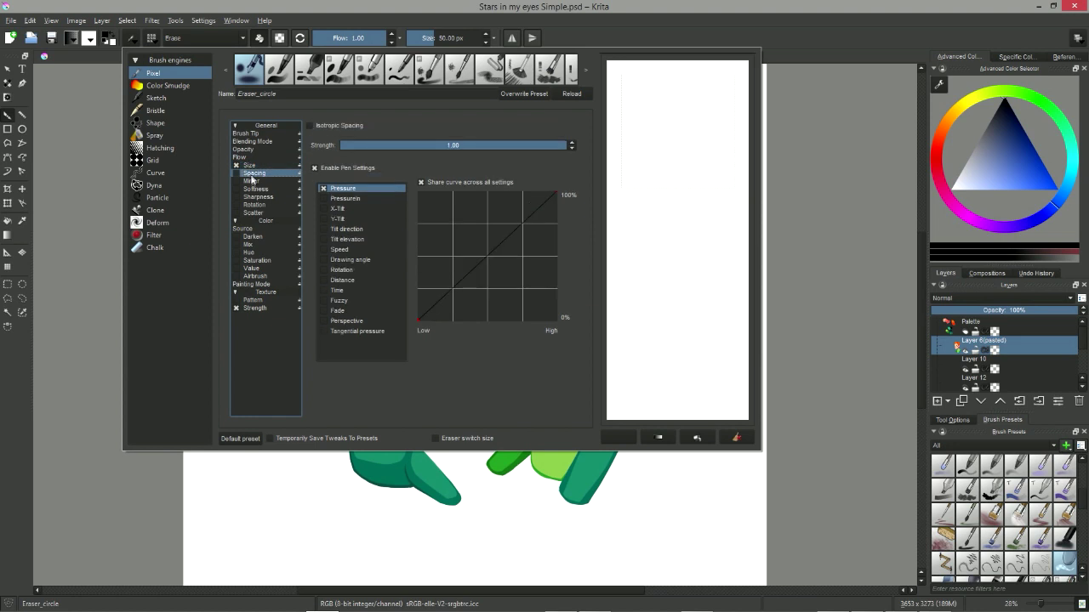
{"action": "left_click", "coordinate": [251, 181]}
{"action": "left_click", "coordinate": [254, 189]}
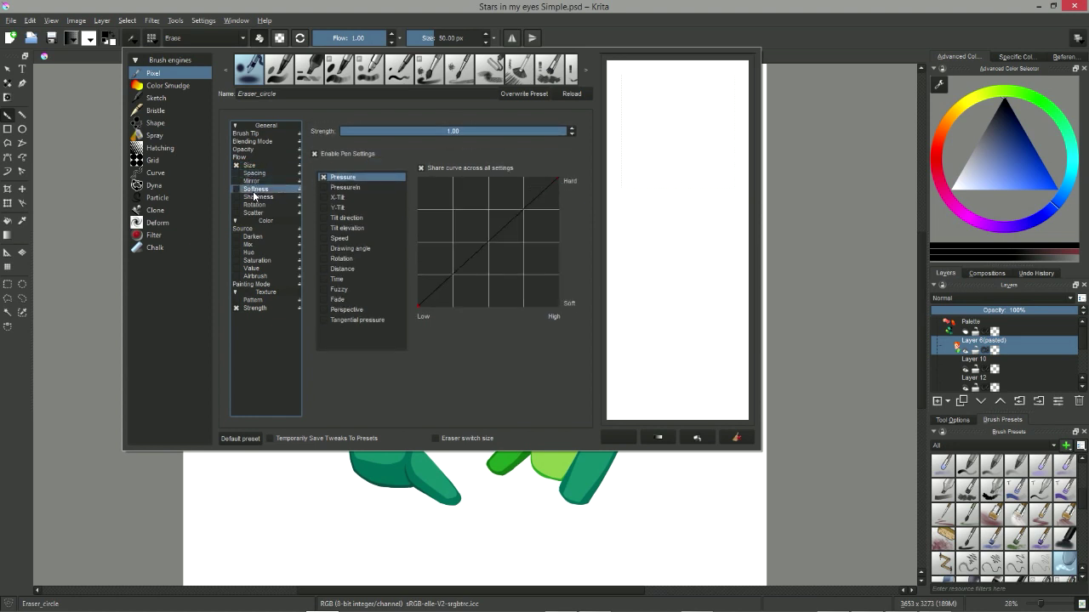
{"action": "left_click", "coordinate": [254, 198]}
{"action": "left_click", "coordinate": [254, 206]}
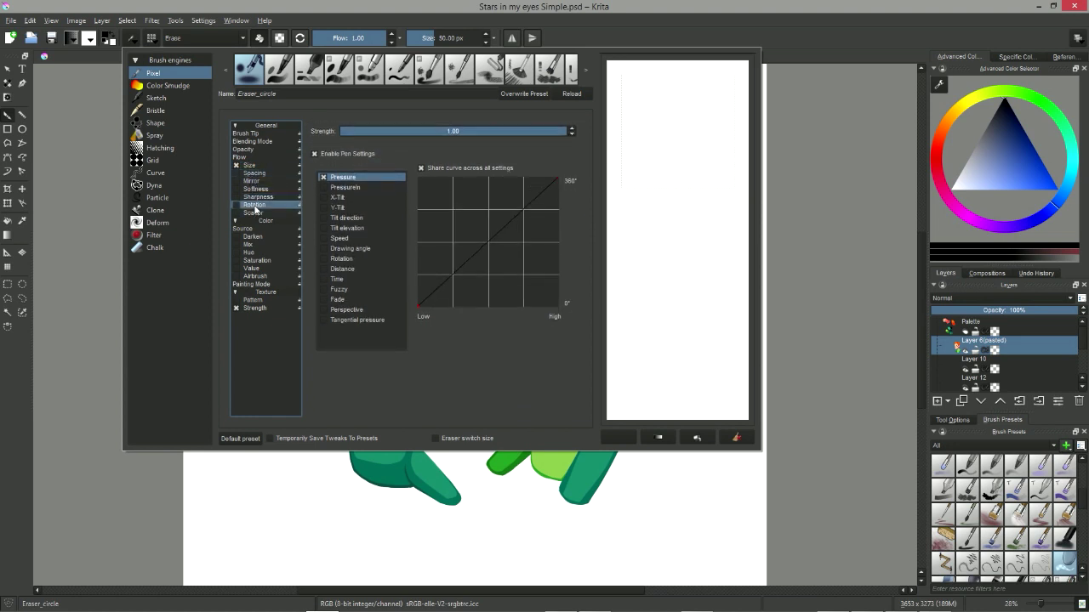
{"action": "left_click", "coordinate": [255, 214]}
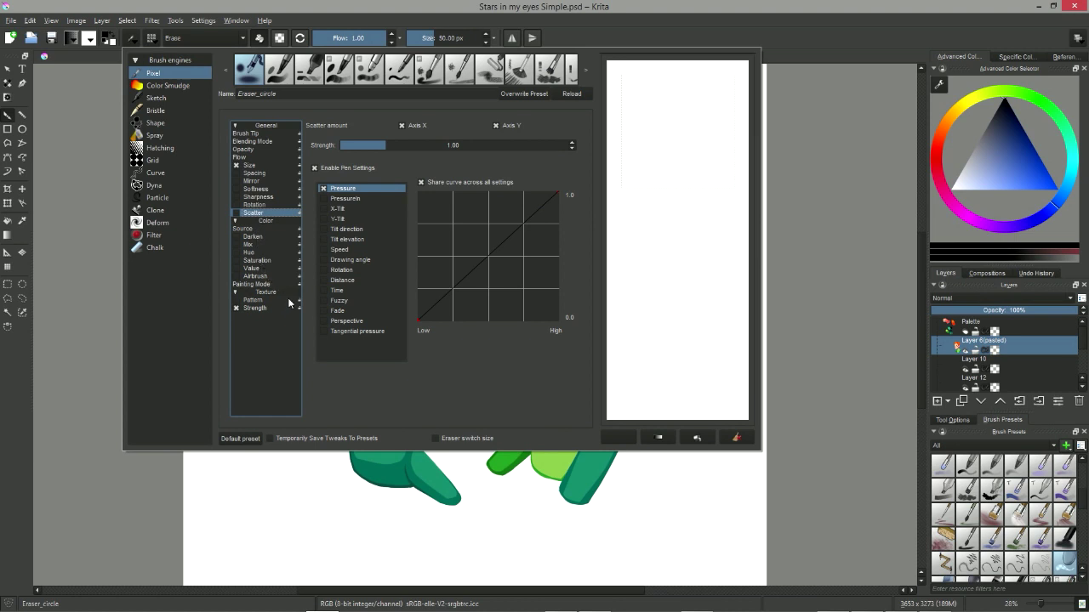
{"action": "key", "text": "Escape"}
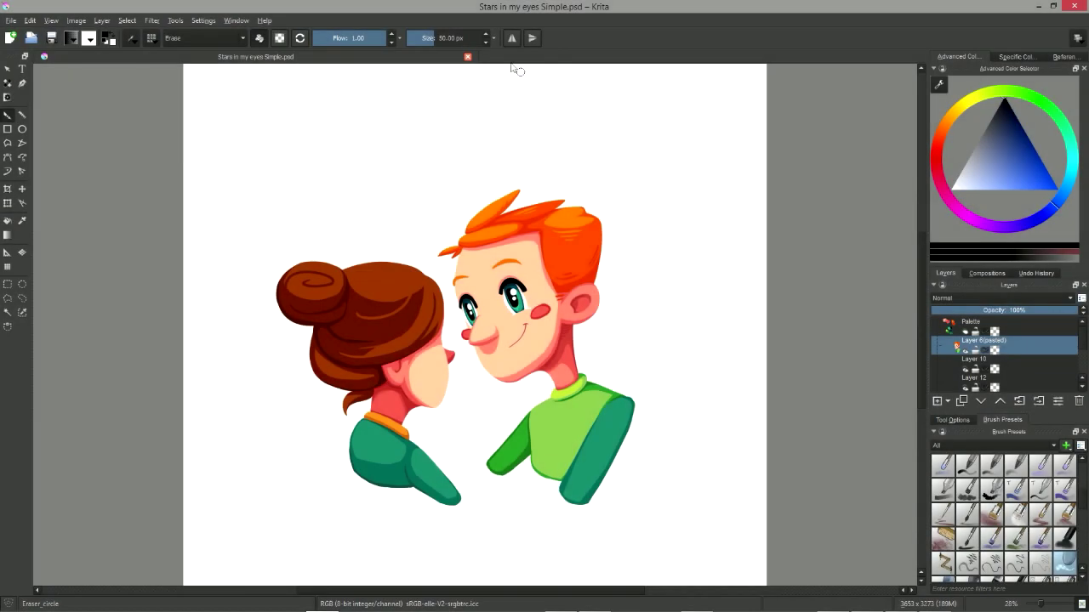
Turn on horizontal mirroring with its axis above the girl, try a wavy black stroke above the boy, and undo it.
{"action": "left_click", "coordinate": [512, 37]}
{"action": "left_click_drag", "start_coordinate": [475, 101], "coordinate": [373, 123]}
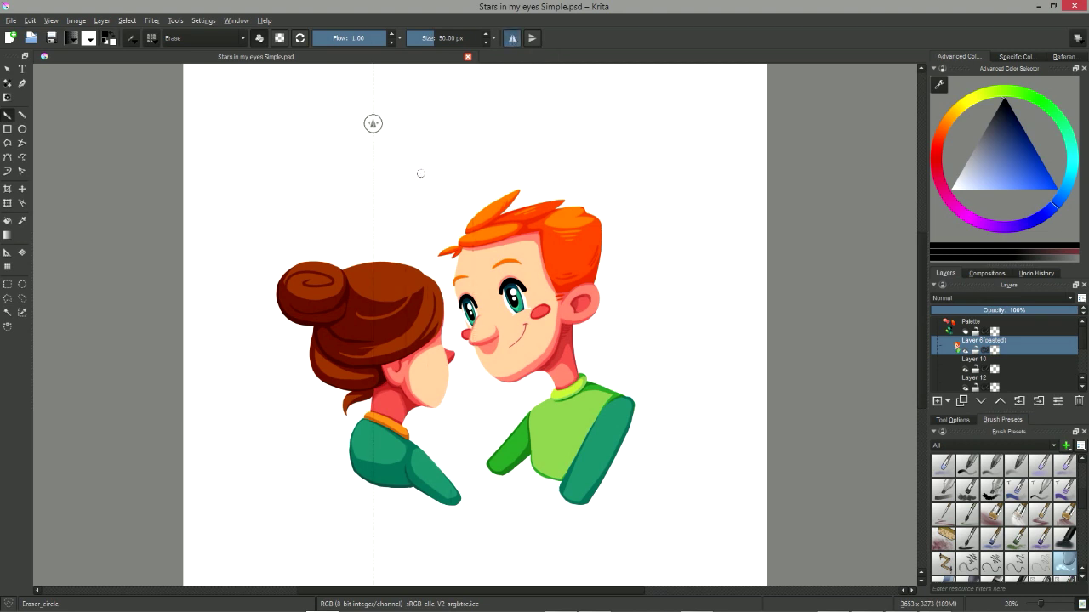
{"action": "key", "text": "b"}
{"action": "key", "text": "d"}
{"action": "mouse_move", "coordinate": [489, 157]}
{"action": "left_mouse_down"}
{"action": "mouse_move", "coordinate": [577, 161]}
{"action": "mouse_move", "coordinate": [651, 127]}
{"action": "left_mouse_up"}
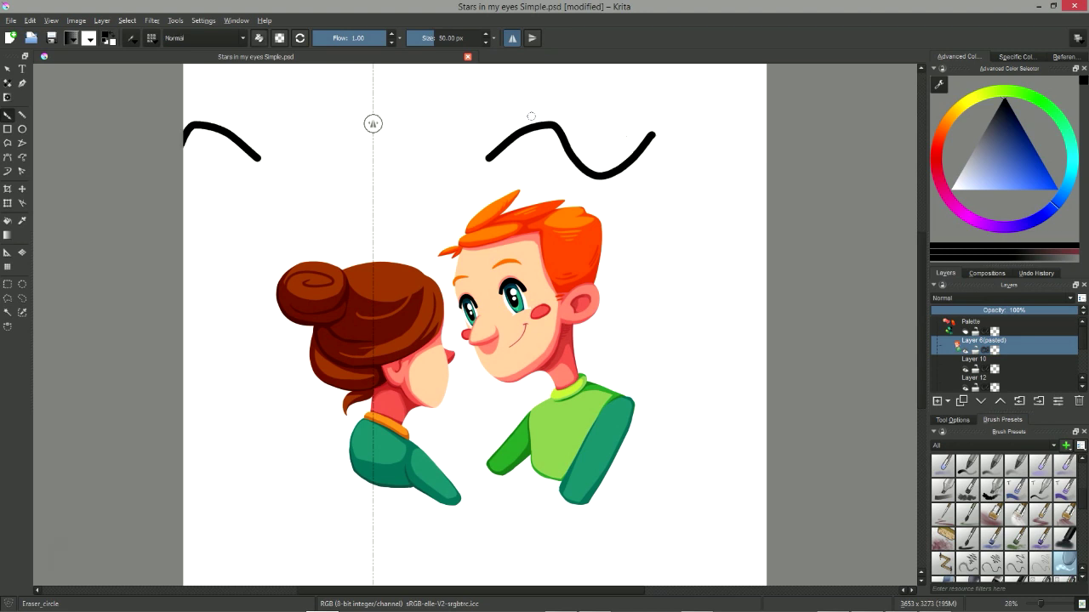
{"action": "key", "text": "ctrl+z"}
Add vertical mirroring, try a stroke across the boy's hair, undo it, and turn both mirror modes off.
{"action": "left_click", "coordinate": [534, 39]}
{"action": "mouse_move", "coordinate": [418, 222]}
{"action": "left_mouse_down"}
{"action": "mouse_move", "coordinate": [425, 194]}
{"action": "mouse_move", "coordinate": [570, 148]}
{"action": "left_mouse_up"}
{"action": "key", "text": "ctrl+z"}
{"action": "left_click", "coordinate": [511, 38]}
{"action": "left_click", "coordinate": [533, 38]}
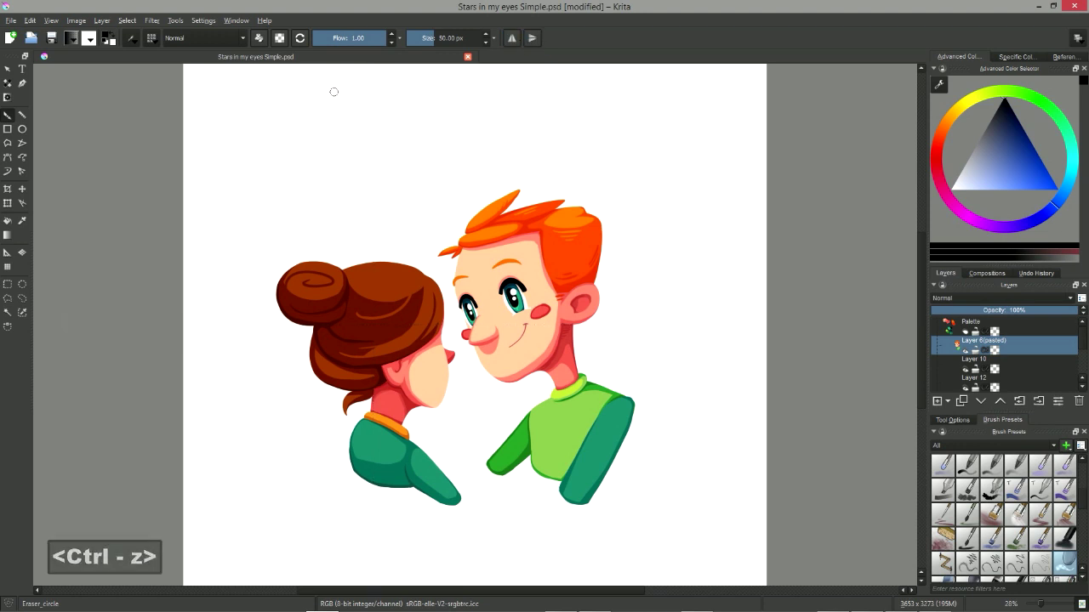
Draw looping symmetrical strokes around the canvas centre with the Multibrush tool in Snowflake mode with 5 brushes.
{"action": "left_click", "coordinate": [22, 172]}
{"action": "mouse_move", "coordinate": [534, 152]}
{"action": "left_mouse_down"}
{"action": "mouse_move", "coordinate": [561, 224]}
{"action": "mouse_move", "coordinate": [627, 145]}
{"action": "left_mouse_up"}
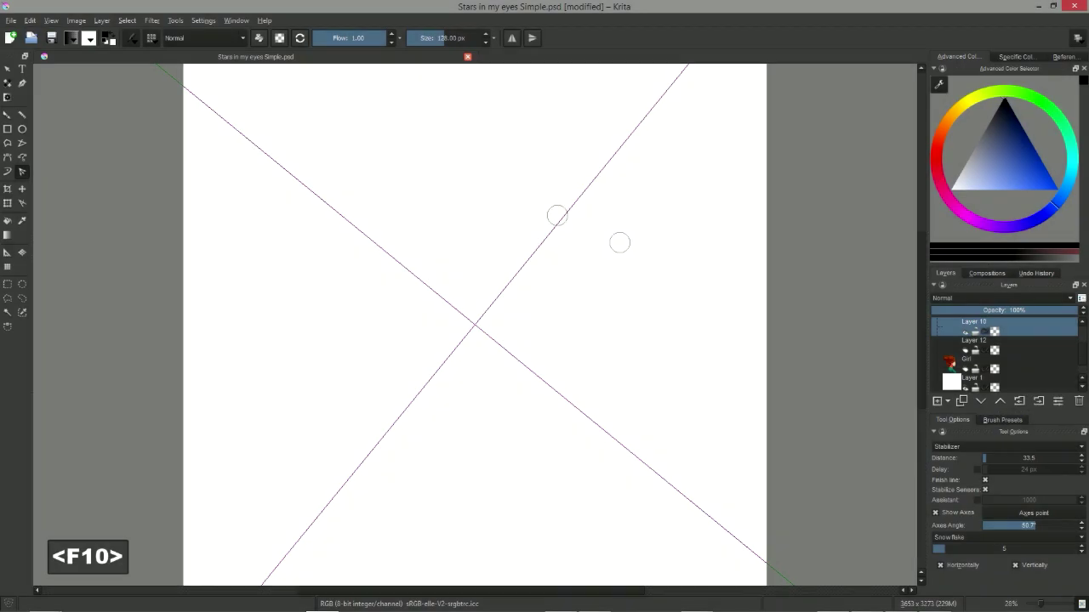
{"action": "mouse_move", "coordinate": [484, 114]}
{"action": "left_mouse_down"}
{"action": "mouse_move", "coordinate": [417, 176]}
{"action": "mouse_move", "coordinate": [449, 202]}
{"action": "mouse_move", "coordinate": [506, 166]}
{"action": "mouse_move", "coordinate": [527, 214]}
{"action": "mouse_move", "coordinate": [487, 215]}
{"action": "left_mouse_up"}
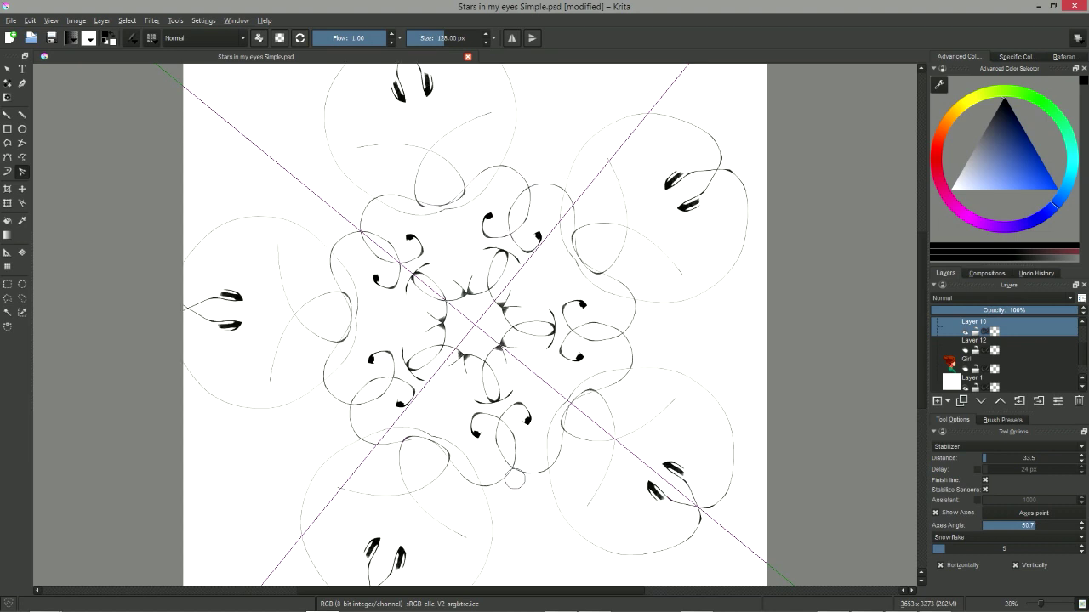
{"action": "left_click_drag", "start_coordinate": [470, 317], "coordinate": [473, 315]}
Undo a test stroke beside the boy's hair, pick a red, and paint along the lower edge of the selected hair.
{"action": "left_click", "coordinate": [668, 340], "text": "ctrl"}
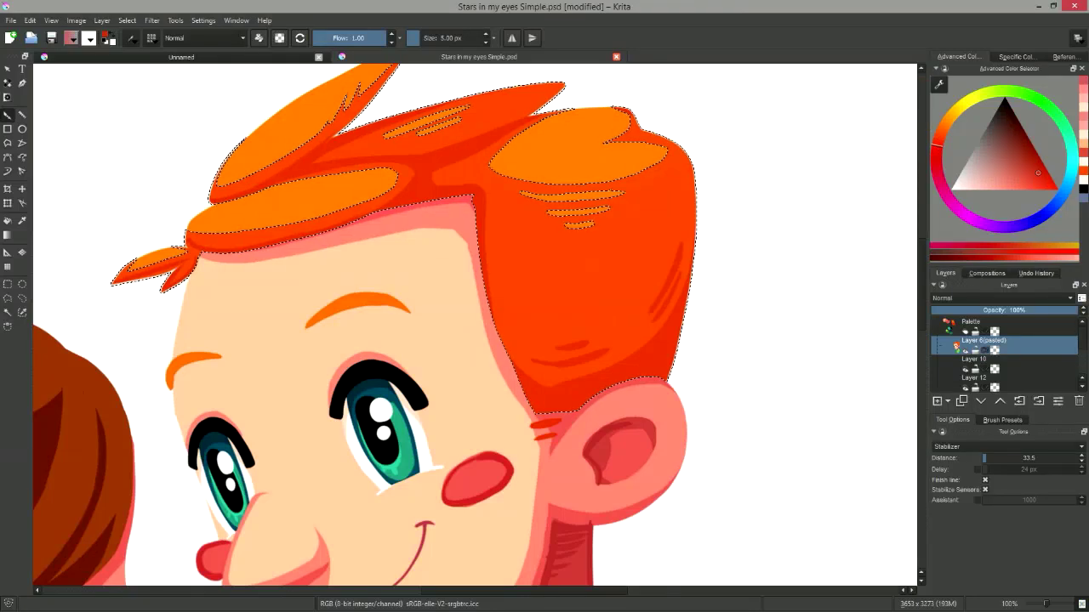
{"action": "left_click_drag", "start_coordinate": [699, 355], "coordinate": [713, 355]}
{"action": "key", "text": "ctrl+z"}
{"action": "left_click", "coordinate": [1033, 162]}
{"action": "left_click_drag", "start_coordinate": [536, 412], "coordinate": [686, 340]}
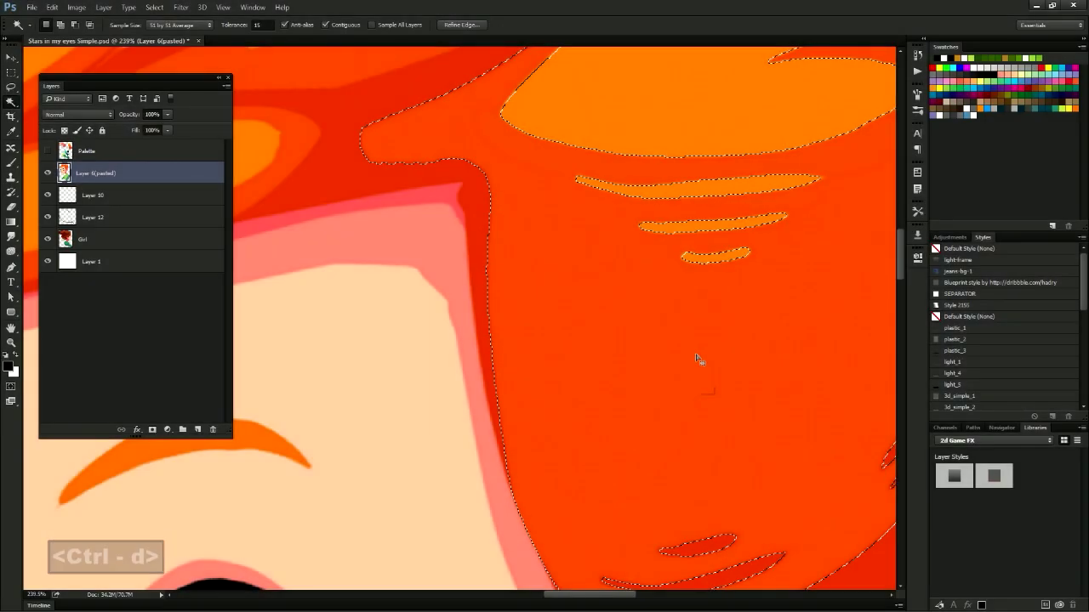
Switch to Photoshop, try cutting out the selected flat orange hair area, undo the cut, and clear the selection.
{"action": "key", "text": "ctrl+x"}
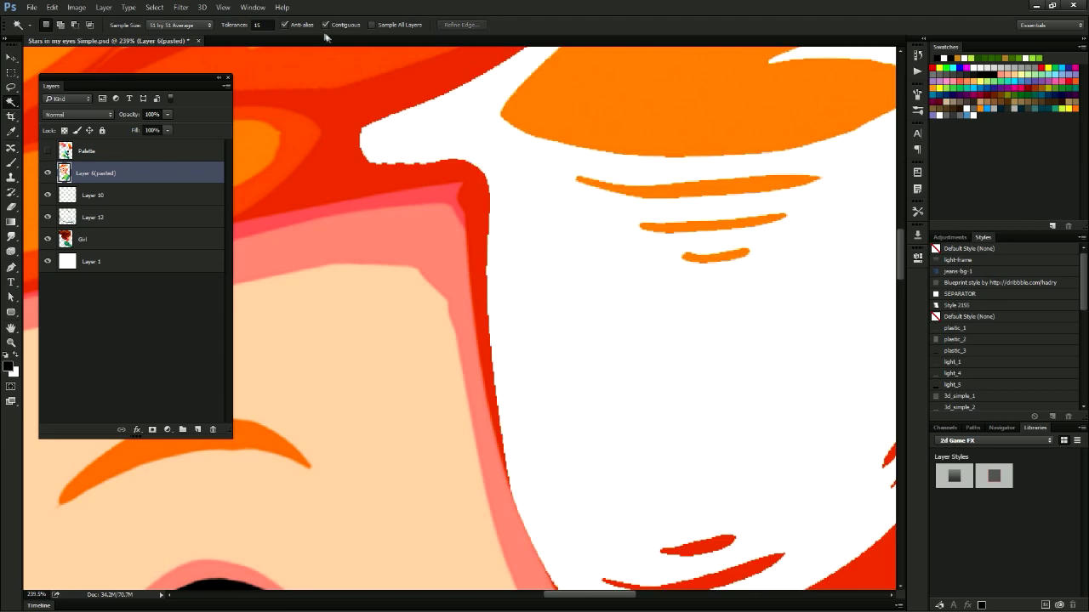
{"action": "key", "text": "ctrl+z"}
{"action": "key", "text": "ctrl+space"}
{"action": "left_click_drag", "start_coordinate": [663, 369], "coordinate": [614, 392]}
{"action": "key", "text": "ctrl+d"}
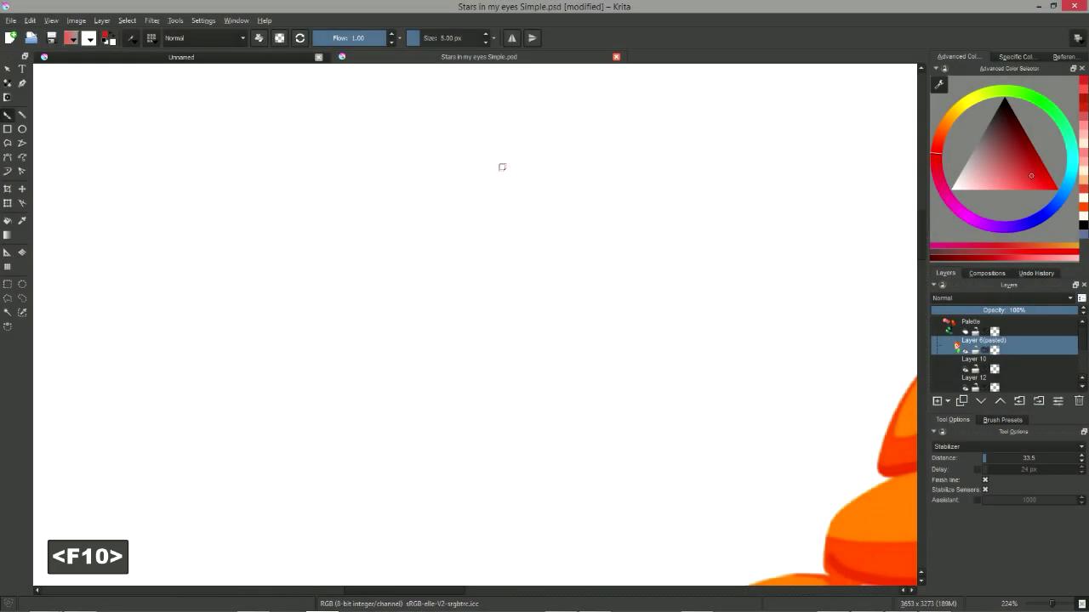
Back in Krita, draw a closed red circle on the empty area near the boy's hair and fill it with red.
{"action": "mouse_move", "coordinate": [504, 163]}
{"action": "left_mouse_down"}
{"action": "mouse_move", "coordinate": [610, 328]}
{"action": "mouse_move", "coordinate": [511, 162]}
{"action": "left_mouse_up"}
{"action": "key", "text": "f"}
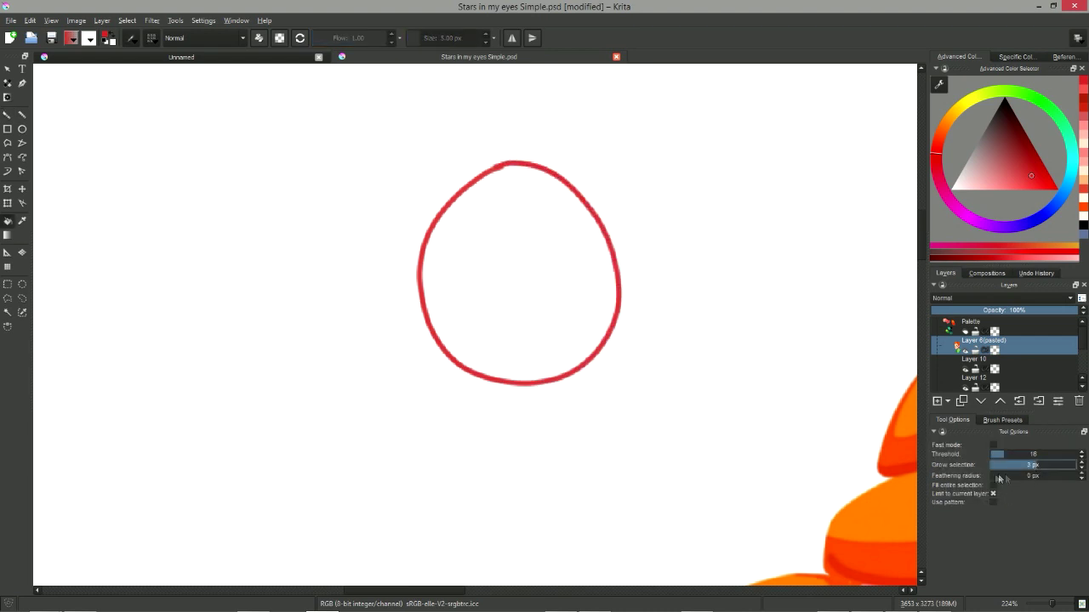
{"action": "left_click", "coordinate": [549, 320]}
{"action": "key", "text": "b"}
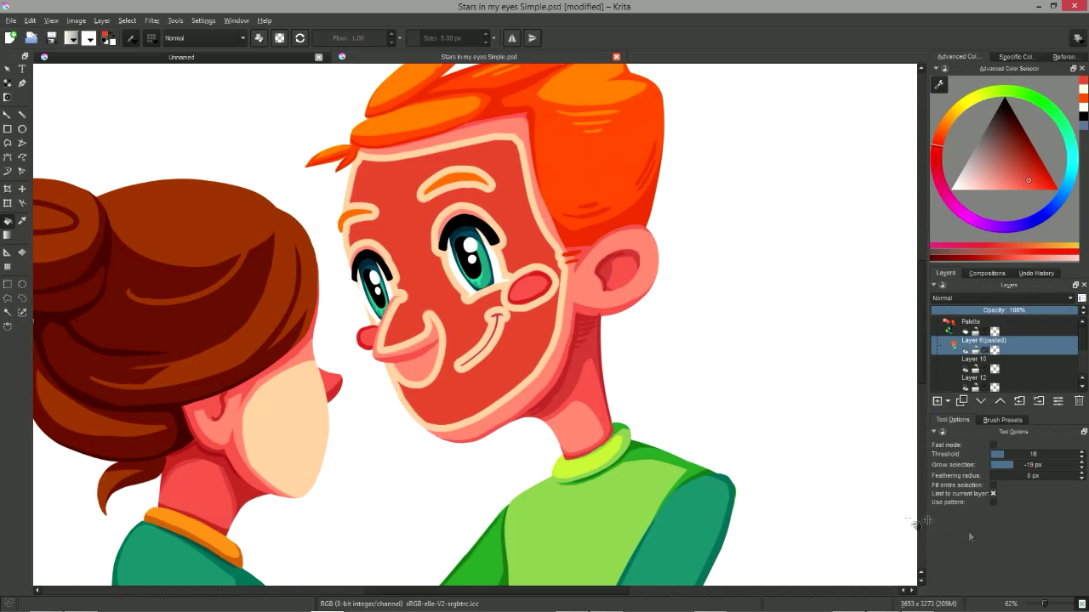
Undo the red fill on the boy's face, try filling his neck, and undo that as well.
{"action": "key", "text": "ctrl+space"}
{"action": "key", "text": "ctrl+z"}
{"action": "left_click", "coordinate": [582, 367]}
{"action": "key", "text": "ctrl+z"}
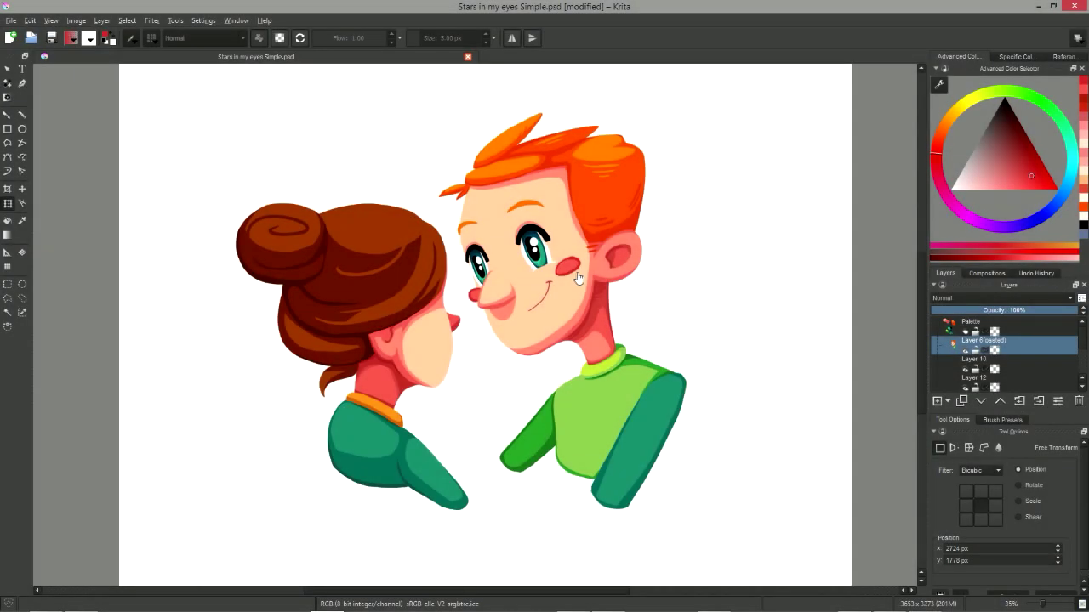
Try shearing the boy's layer and moving its lower corner with Free Transform, undoing each change.
{"action": "key", "text": "b"}
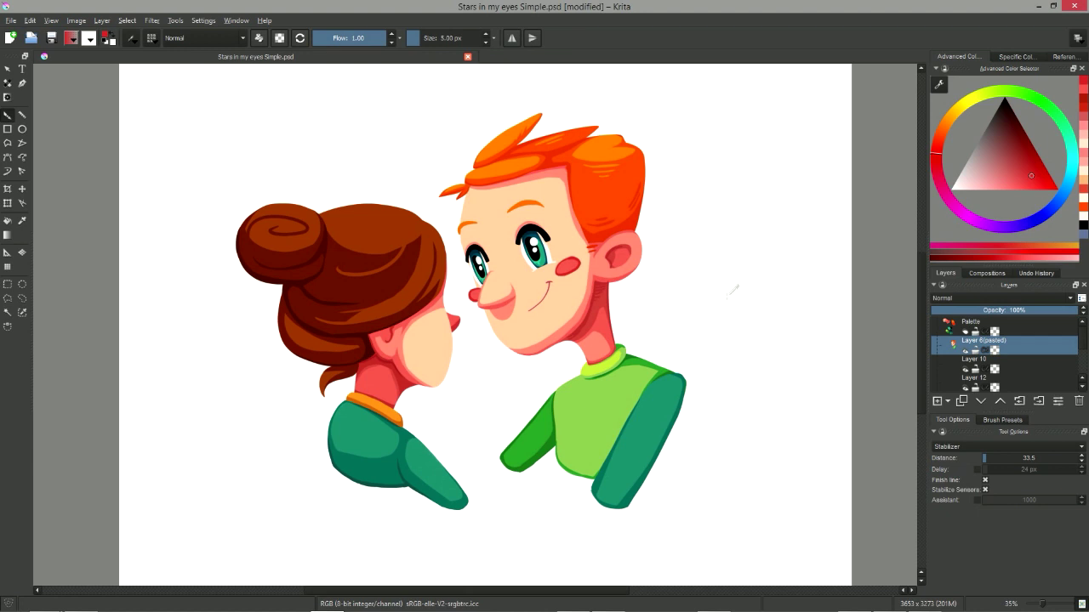
{"action": "key", "text": "ctrl+t"}
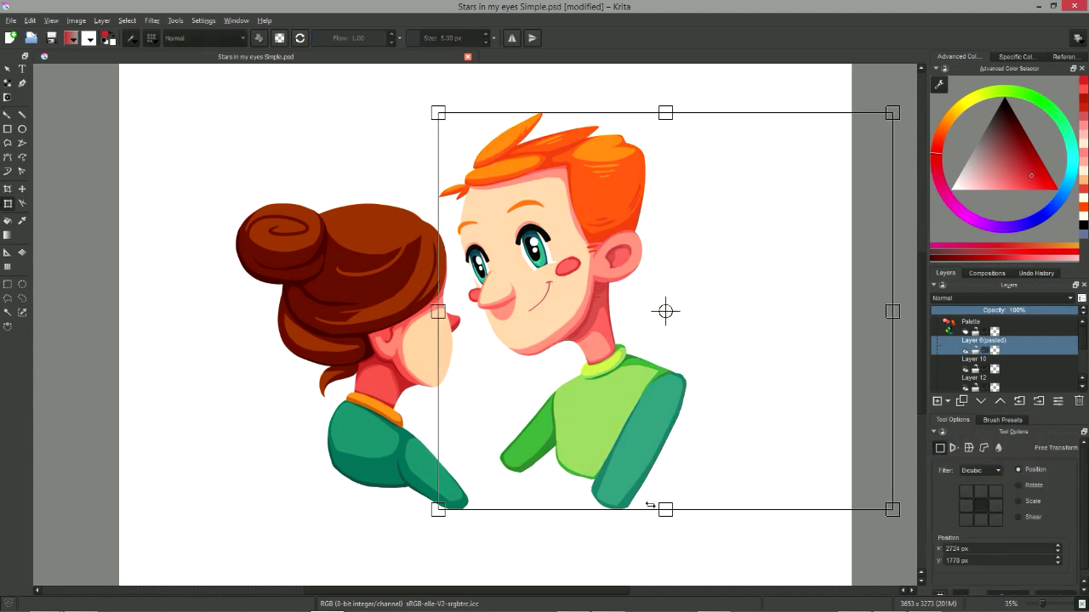
{"action": "left_click_drag", "start_coordinate": [649, 503], "coordinate": [525, 509]}
{"action": "key", "text": "ctrl+z"}
{"action": "mouse_move", "coordinate": [438, 509]}
{"action": "left_mouse_down"}
{"action": "mouse_move", "coordinate": [569, 388]}
{"action": "mouse_move", "coordinate": [458, 516]}
{"action": "left_mouse_up"}
{"action": "key", "text": "ctrl+z"}
Try a Perspective distortion from the boy's bounding-box corner, undo it, and try a Warp pull on the centre point.
{"action": "left_click", "coordinate": [952, 447]}
{"action": "left_click_drag", "start_coordinate": [892, 511], "coordinate": [869, 485]}
{"action": "key", "text": "ctrl+z"}
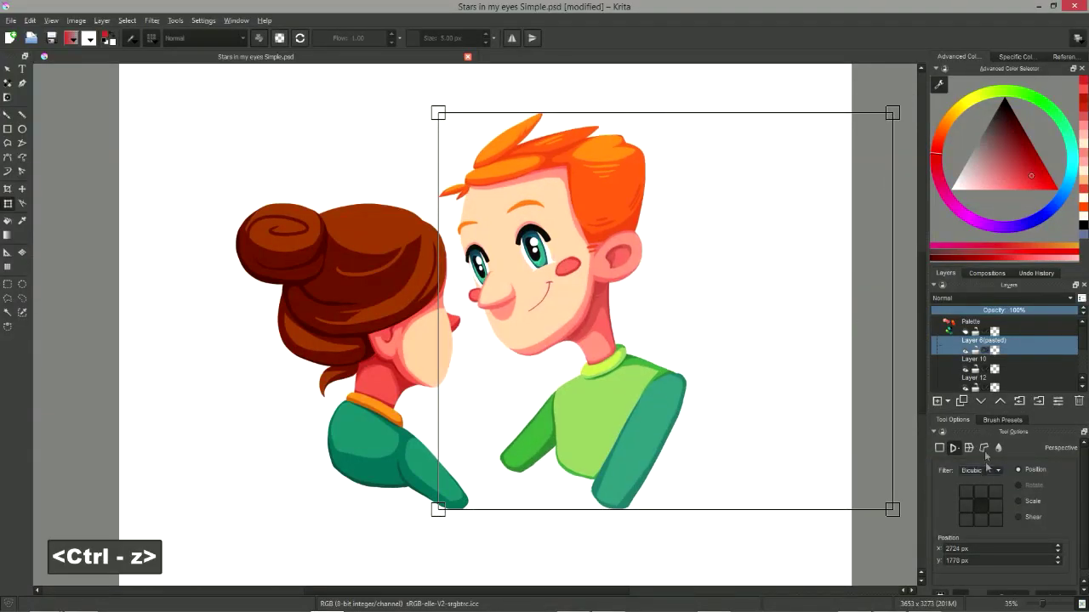
{"action": "left_click", "coordinate": [969, 447]}
{"action": "left_click_drag", "start_coordinate": [665, 310], "coordinate": [739, 374]}
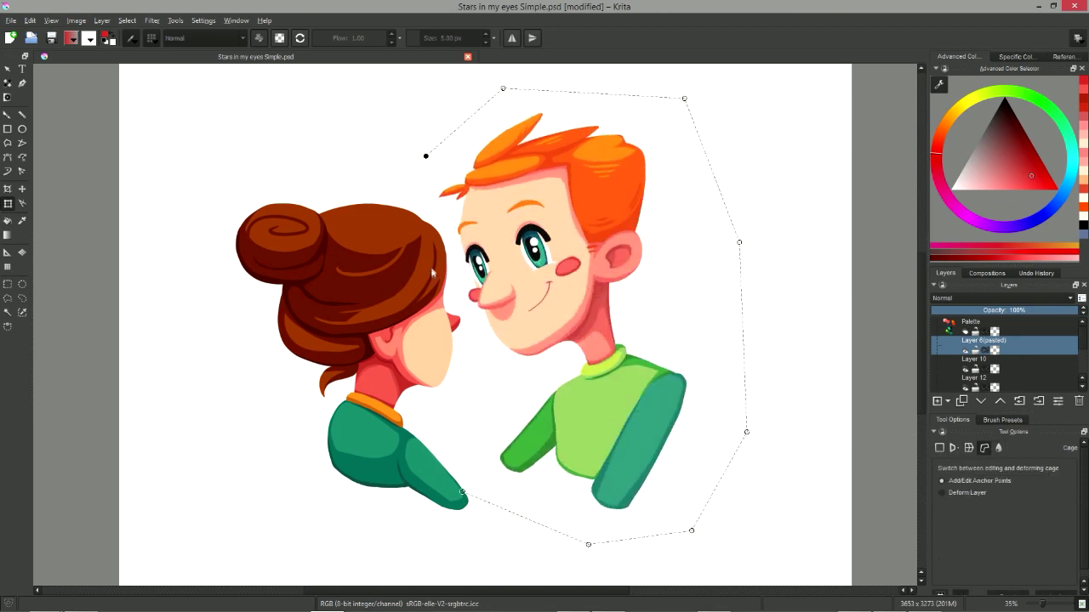
Close the cage around the boy with the remaining anchor points, try pulling two of them, and undo both deformations.
{"action": "left_click", "coordinate": [439, 269]}
{"action": "left_click", "coordinate": [482, 401]}
{"action": "left_click", "coordinate": [462, 493]}
{"action": "left_click_drag", "start_coordinate": [482, 401], "coordinate": [535, 327]}
{"action": "key", "text": "ctrl+z"}
{"action": "mouse_move", "coordinate": [739, 242]}
{"action": "left_mouse_down"}
{"action": "mouse_move", "coordinate": [678, 299]}
{"action": "mouse_move", "coordinate": [777, 248]}
{"action": "mouse_move", "coordinate": [771, 193]}
{"action": "mouse_move", "coordinate": [745, 148]}
{"action": "left_mouse_up"}
{"action": "key", "text": "ctrl+z"}
Try Liquify strokes on the boy's ear and on his shoulder, undoing each one.
{"action": "left_click", "coordinate": [997, 448]}
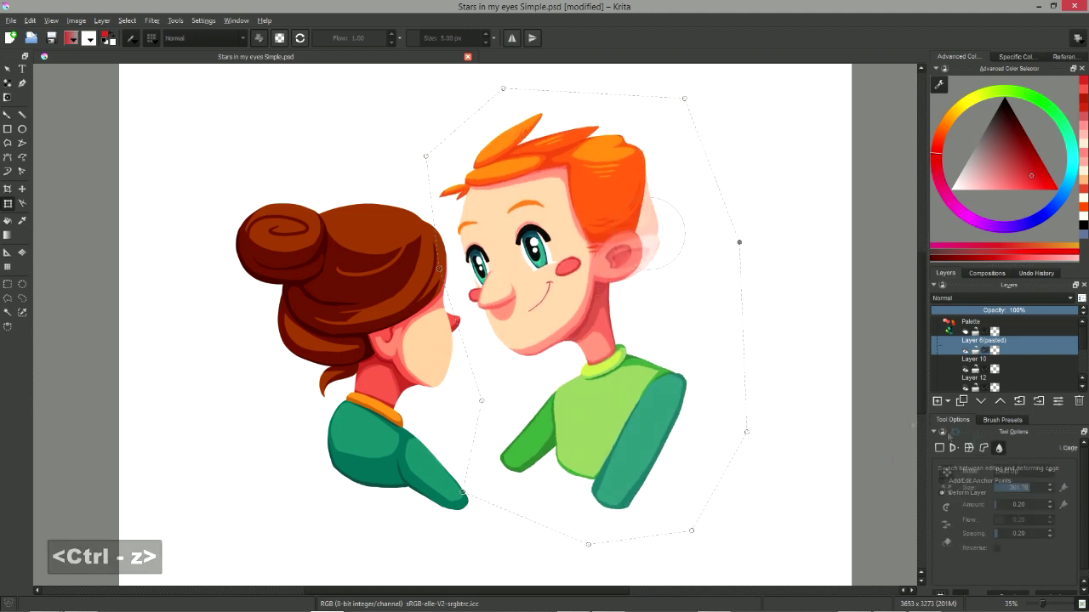
{"action": "left_click_drag", "start_coordinate": [651, 236], "coordinate": [652, 193]}
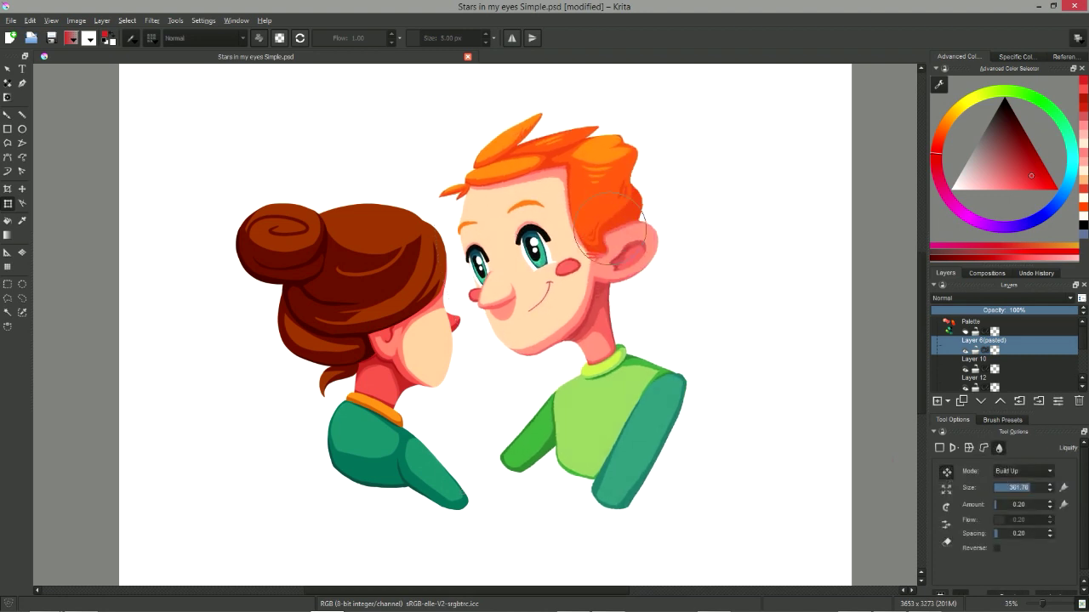
{"action": "key", "text": "ctrl+z"}
{"action": "mouse_move", "coordinate": [681, 389]}
{"action": "left_mouse_down"}
{"action": "mouse_move", "coordinate": [730, 368]}
{"action": "mouse_move", "coordinate": [706, 399]}
{"action": "left_mouse_up"}
{"action": "key", "text": "ctrl+z"}
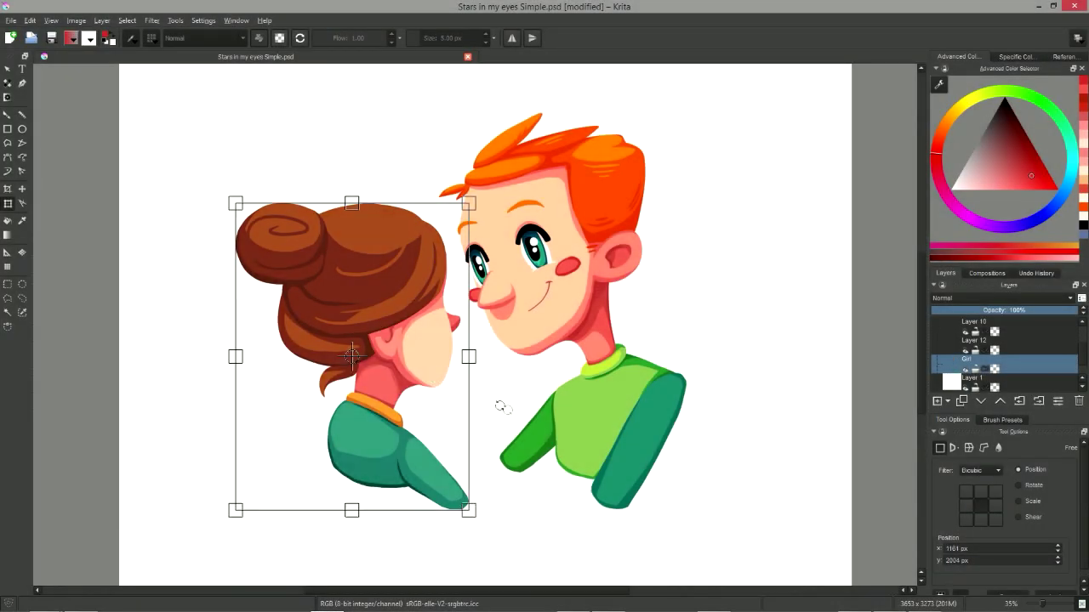
Try adjusting the Girl layer with Free Transform.
{"action": "left_click_drag", "start_coordinate": [536, 386], "coordinate": [464, 344], "text": "ctrl"}
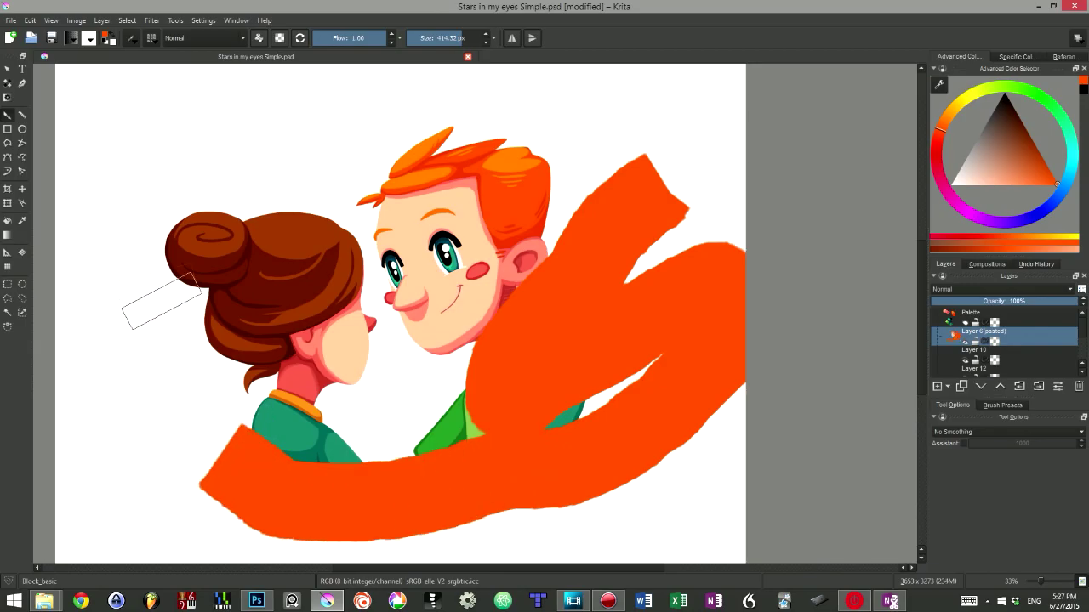
Undo the large orange stroke, and push the back of the boy's hair outward with the Liquify transform.
{"action": "key", "text": "ctrl+z"}
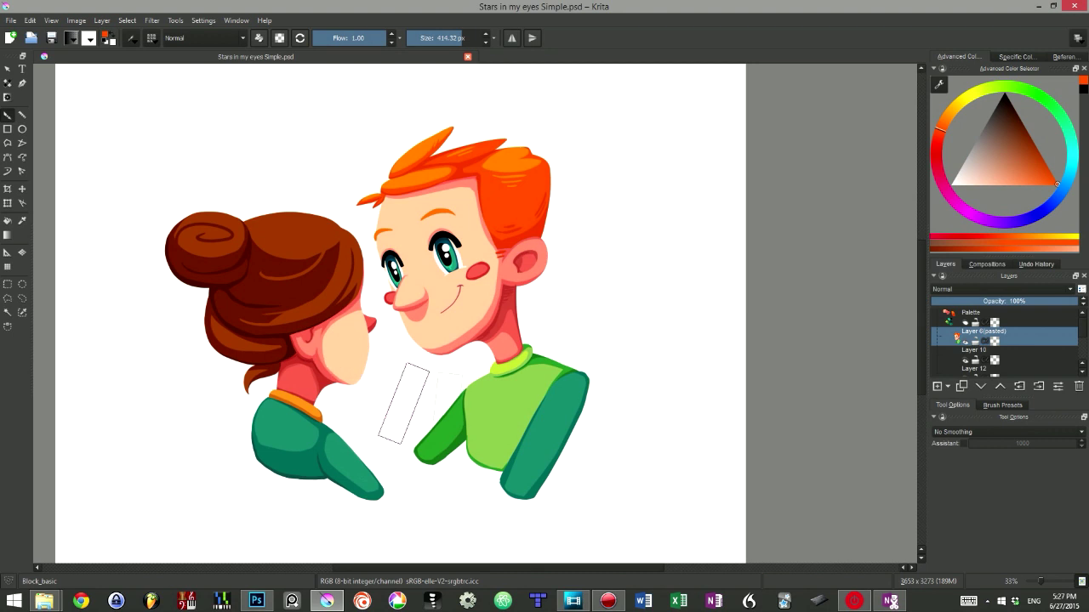
{"action": "key", "text": "ctrl+t"}
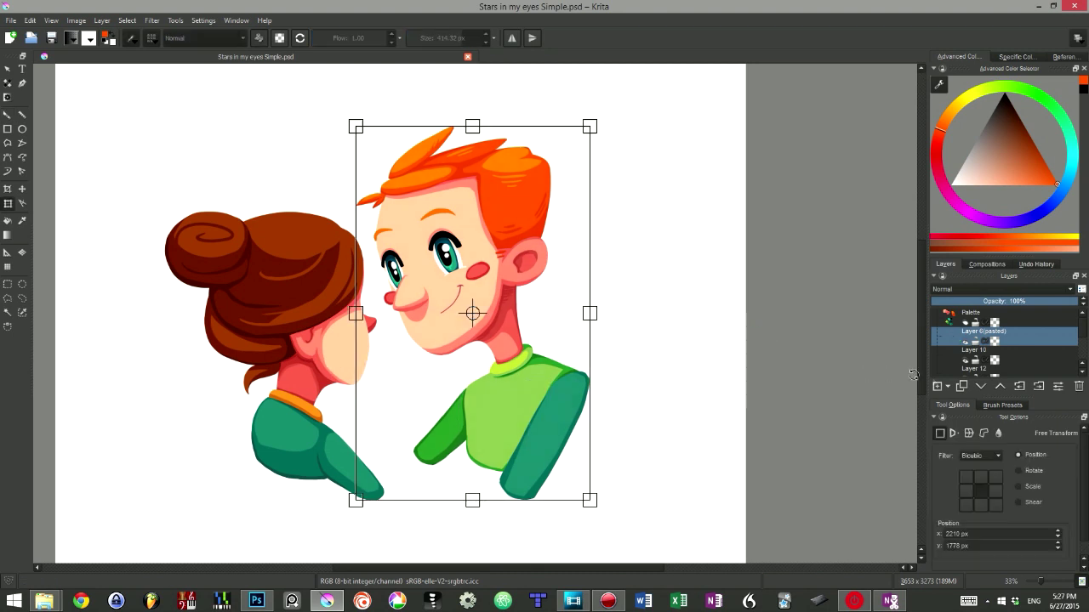
{"action": "left_click", "coordinate": [998, 433]}
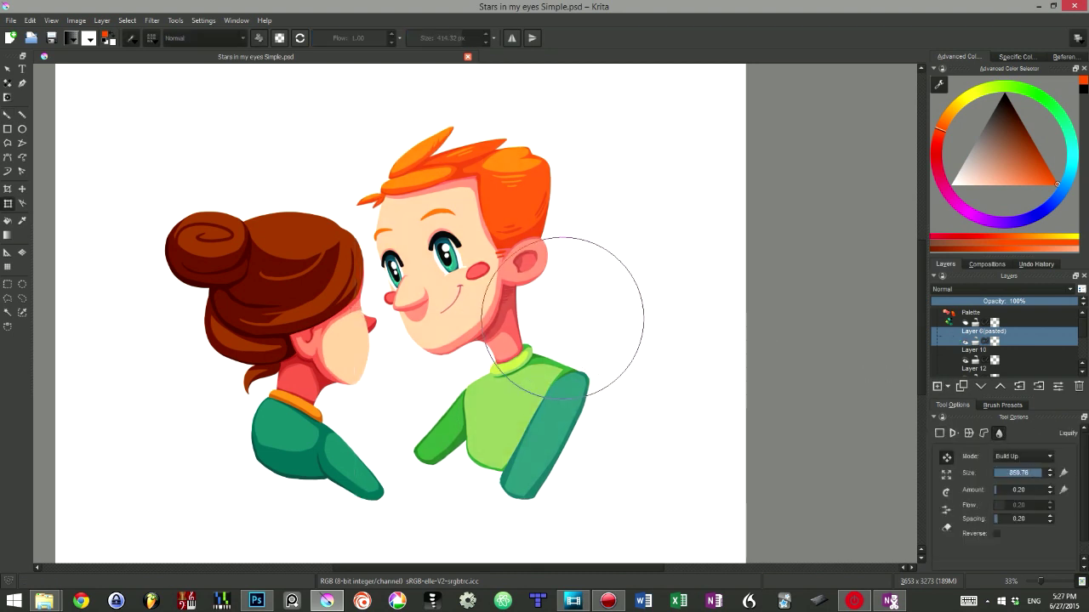
{"action": "mouse_move", "coordinate": [547, 146]}
{"action": "left_mouse_down"}
{"action": "mouse_move", "coordinate": [734, 187]}
{"action": "mouse_move", "coordinate": [692, 170]}
{"action": "left_mouse_up"}
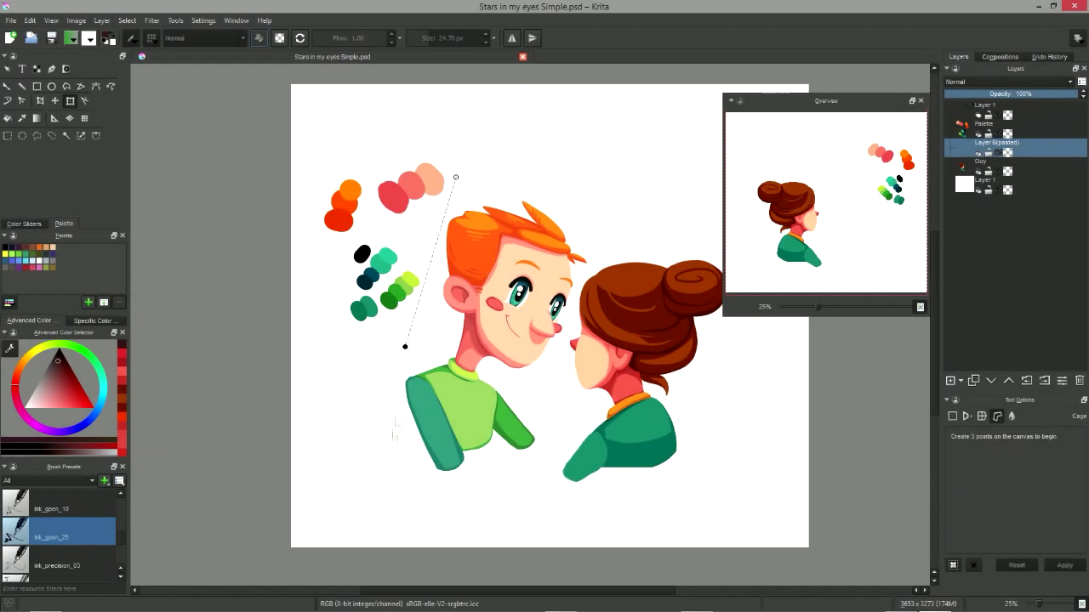
Complete a closed cage around the boy and pull the cage next to his hair tips outward.
{"action": "left_click", "coordinate": [549, 475]}
{"action": "left_click", "coordinate": [554, 365]}
{"action": "left_click", "coordinate": [602, 237]}
{"action": "left_click", "coordinate": [456, 177]}
{"action": "left_click_drag", "start_coordinate": [549, 216], "coordinate": [606, 221]}
Edit the cage to raise the anchor above the boy's head, and deform the layer by pulling the point beside his hair inward.
{"action": "left_click", "coordinate": [986, 449]}
{"action": "left_click_drag", "start_coordinate": [455, 176], "coordinate": [457, 164]}
{"action": "left_click", "coordinate": [981, 461]}
{"action": "mouse_move", "coordinate": [606, 221]}
{"action": "left_mouse_down"}
{"action": "mouse_move", "coordinate": [581, 209]}
{"action": "mouse_move", "coordinate": [591, 207]}
{"action": "left_mouse_up"}
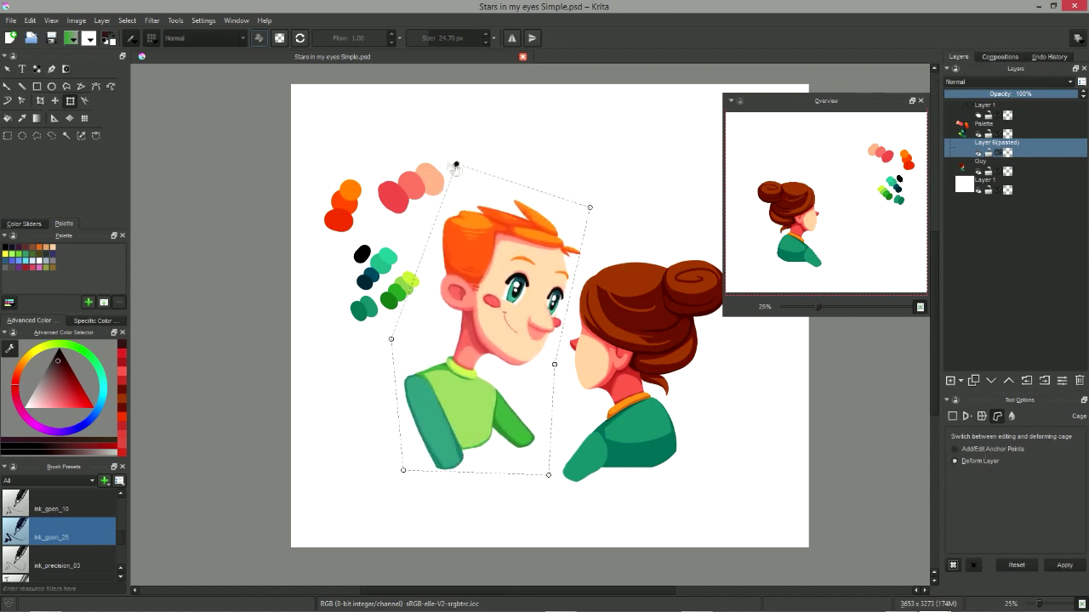
Deform the boy with the cage by pulling the anchor behind his hair outward and nudging the chin and lower anchors, and mirror the canvas view.
{"action": "left_click_drag", "start_coordinate": [456, 163], "coordinate": [426, 174]}
{"action": "left_click_drag", "start_coordinate": [555, 364], "coordinate": [558, 356]}
{"action": "left_click_drag", "start_coordinate": [548, 475], "coordinate": [554, 477]}
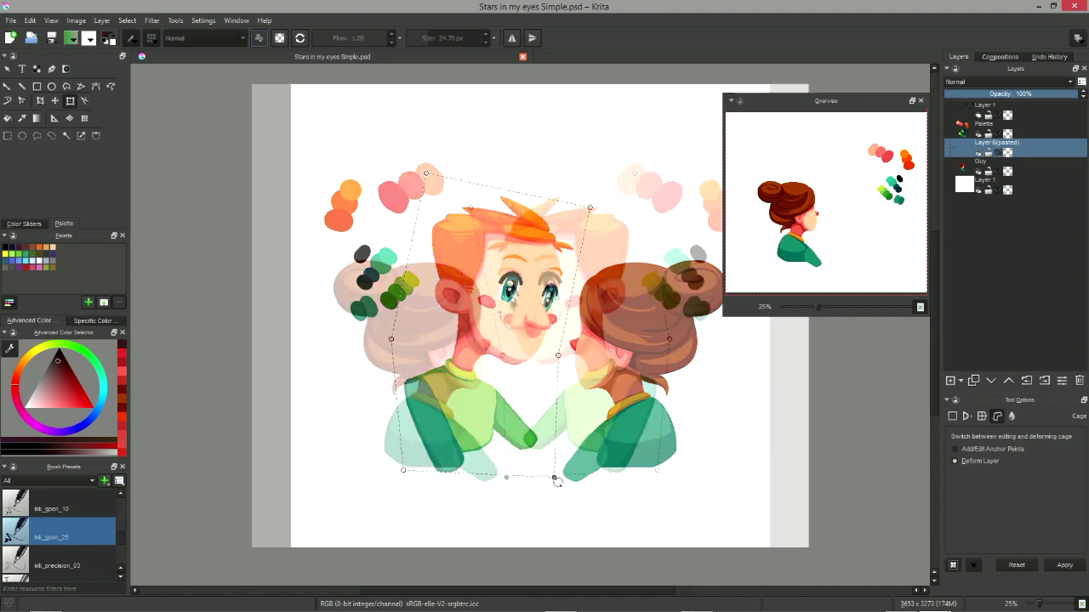
{"action": "left_click_drag", "start_coordinate": [403, 469], "coordinate": [406, 474]}
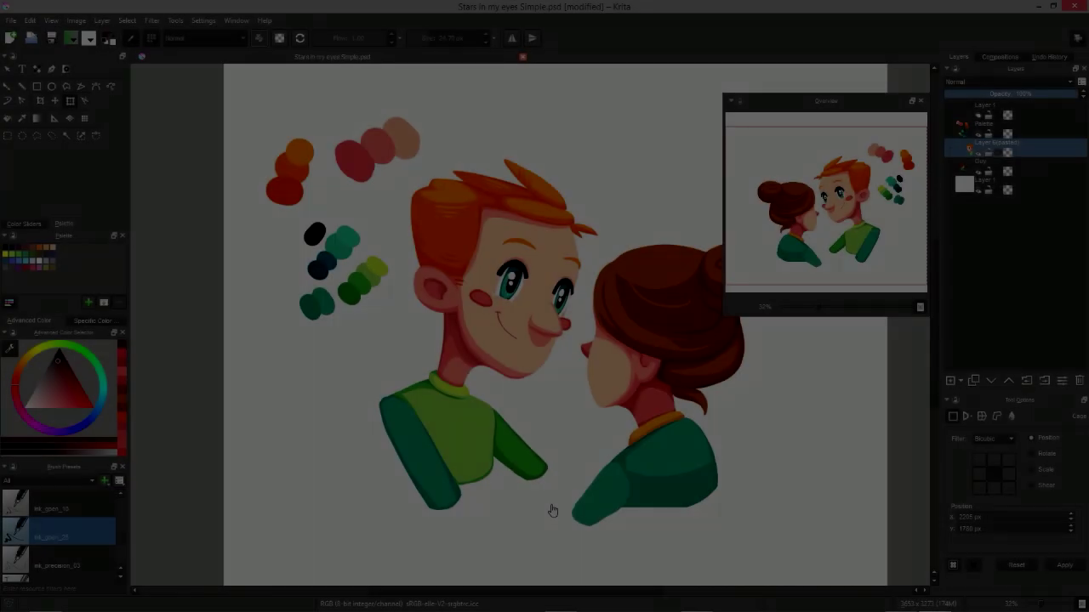
{"action": "key", "text": "m"}
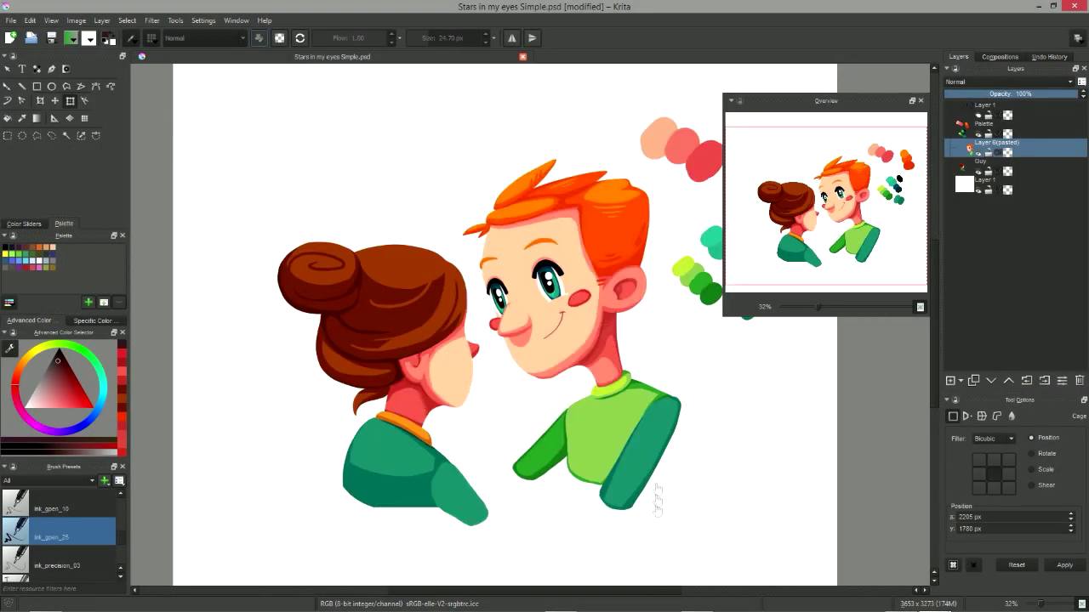
Select the boy's torso, from the collar down and including both arms, with a closed polygonal selection.
{"action": "key", "text": "j"}
{"action": "left_click_drag", "start_coordinate": [593, 389], "coordinate": [480, 508]}
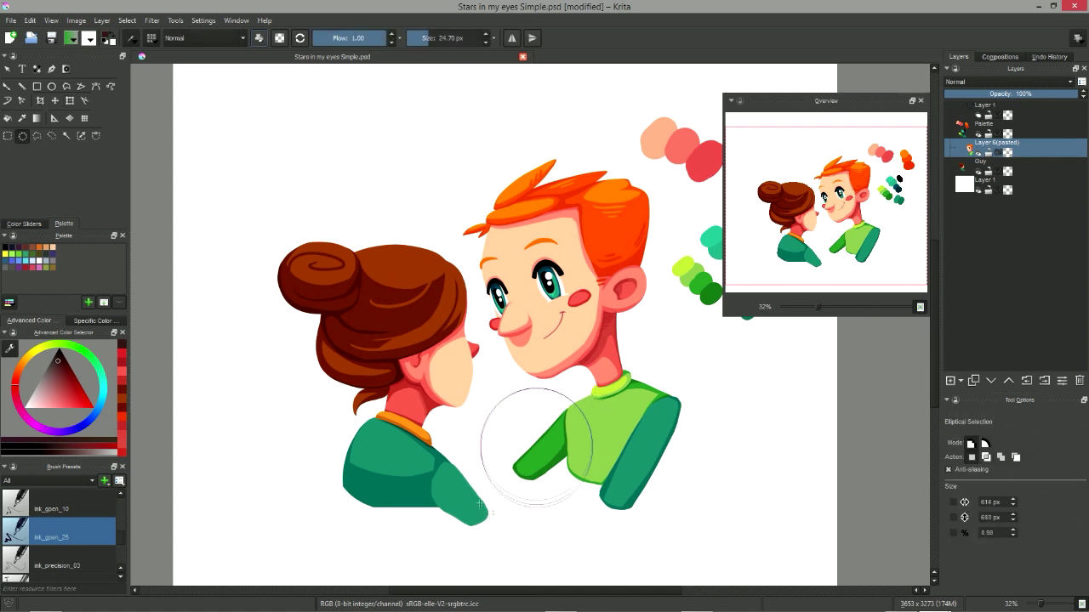
{"action": "left_click", "coordinate": [37, 137]}
{"action": "left_click", "coordinate": [590, 383]}
{"action": "left_click", "coordinate": [481, 461]}
{"action": "left_click", "coordinate": [525, 528]}
{"action": "left_click", "coordinate": [655, 534]}
{"action": "left_click", "coordinate": [706, 394]}
{"action": "left_click", "coordinate": [623, 367]}
{"action": "left_click", "coordinate": [619, 378]}
{"action": "left_click", "coordinate": [607, 385]}
{"action": "left_click", "coordinate": [589, 383]}
Enlarge the selected torso slightly with Free Transform by pulling its outer corners, apply the transform, and clear the selection.
{"action": "key", "text": "ctrl+t"}
{"action": "left_click_drag", "start_coordinate": [676, 493], "coordinate": [719, 547]}
{"action": "left_click_drag", "start_coordinate": [719, 357], "coordinate": [714, 359]}
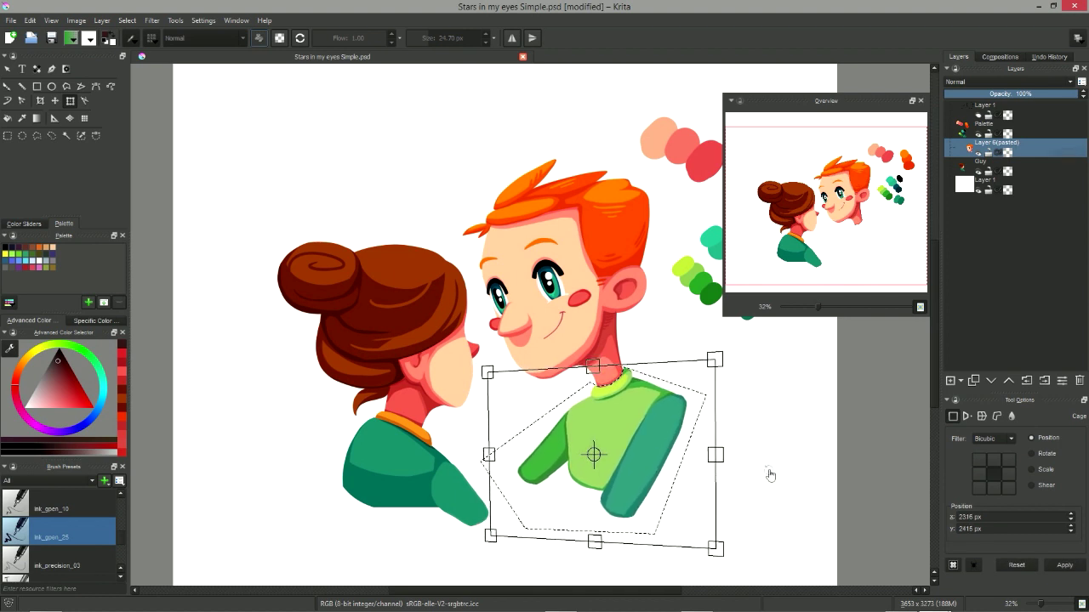
{"action": "key", "text": "Return"}
{"action": "key", "text": "ctrl+shift+a"}
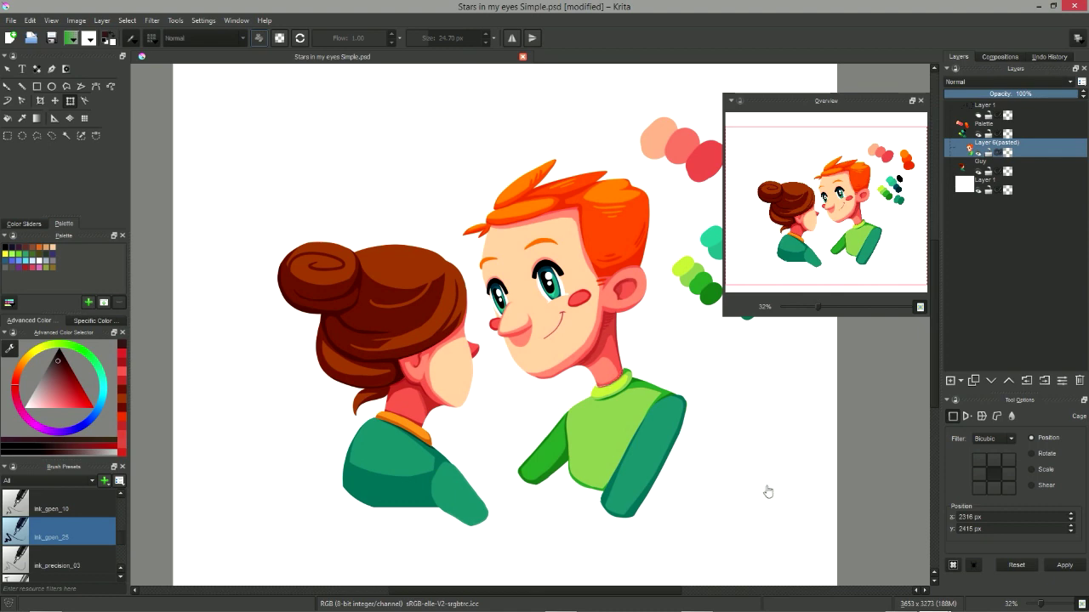
Open the name of the layer directly below the pasted layer for editing.
{"action": "double_click", "coordinate": [983, 162]}
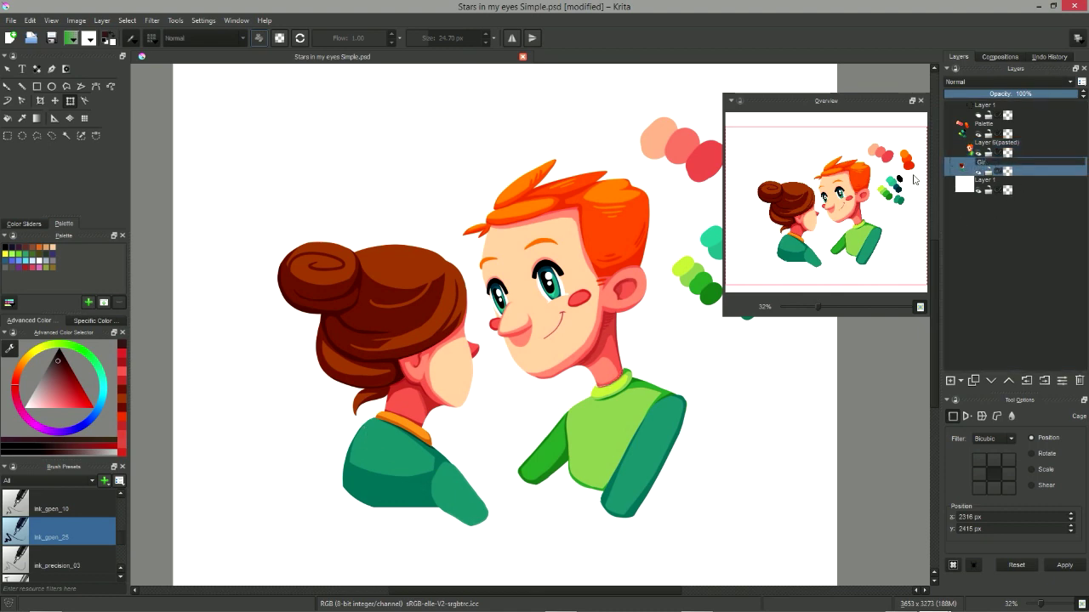